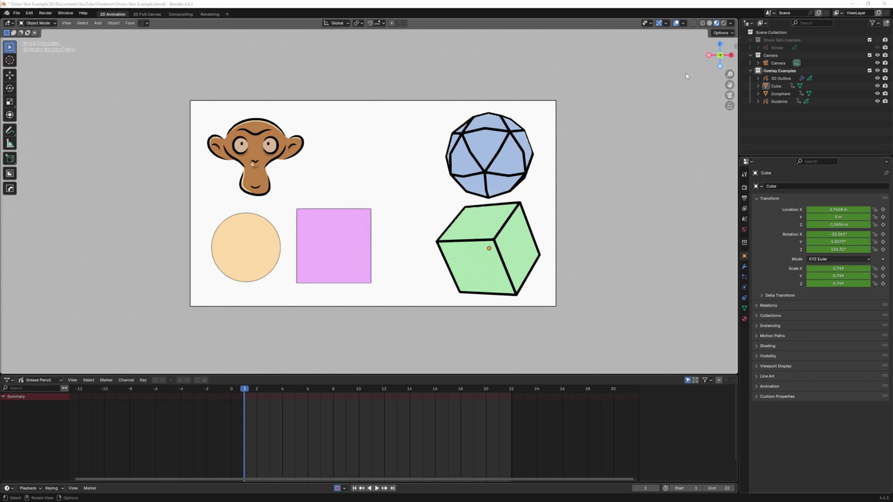
Select the Cube, Icosphere and Suzanne objects in turn, leaving Suzanne as the active object
{"action": "left_click", "coordinate": [792, 88]}
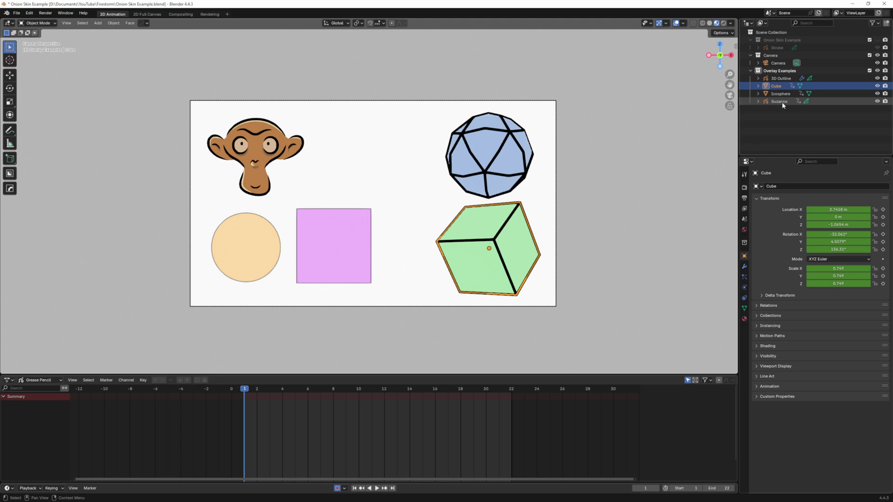
{"action": "left_click", "coordinate": [782, 102]}
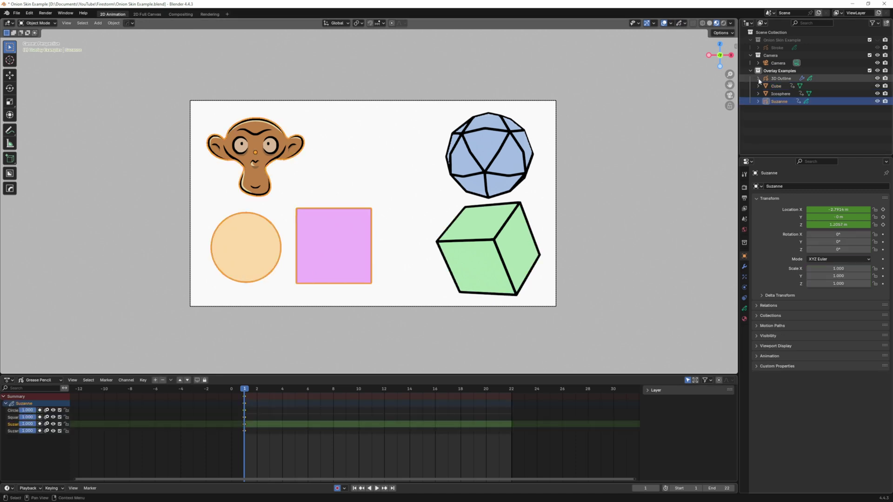
{"action": "left_click", "coordinate": [775, 98]}
{"action": "key", "text": "ctrl+z"}
{"action": "left_click", "coordinate": [775, 98]}
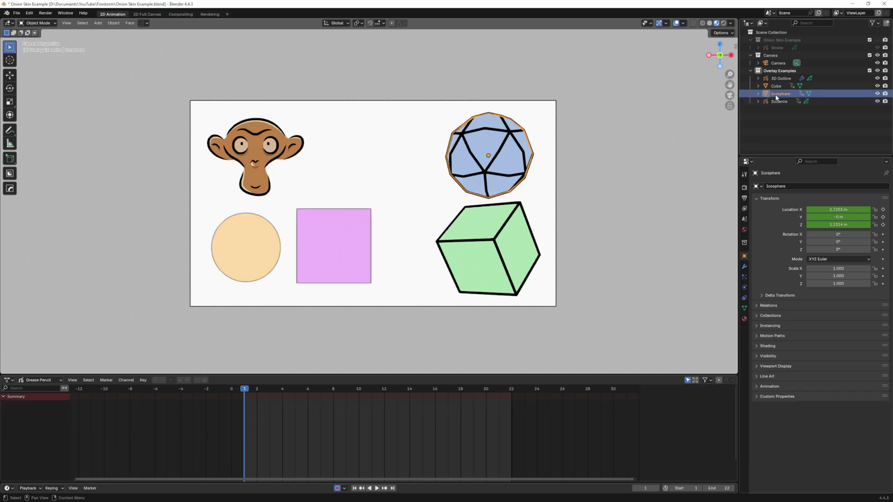
{"action": "left_click", "coordinate": [776, 100]}
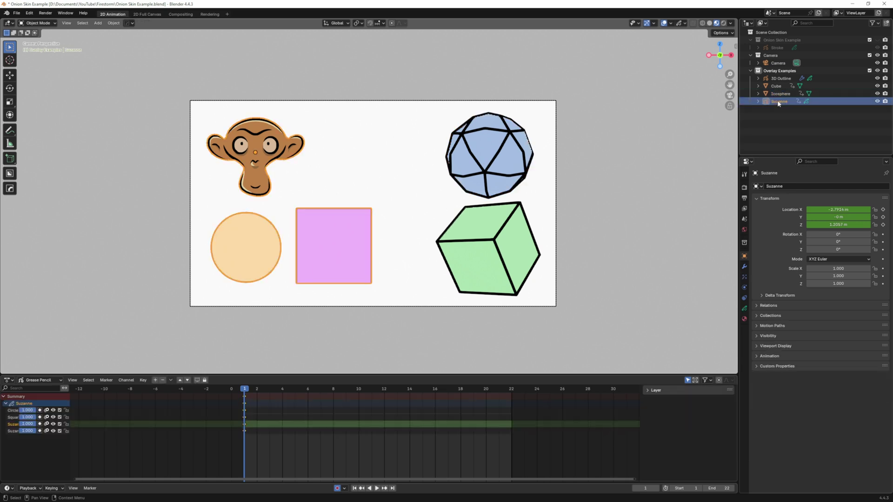
Enable the Fade Inactive Layers option in the Grease Pencil overlay settings
{"action": "left_click", "coordinate": [682, 26]}
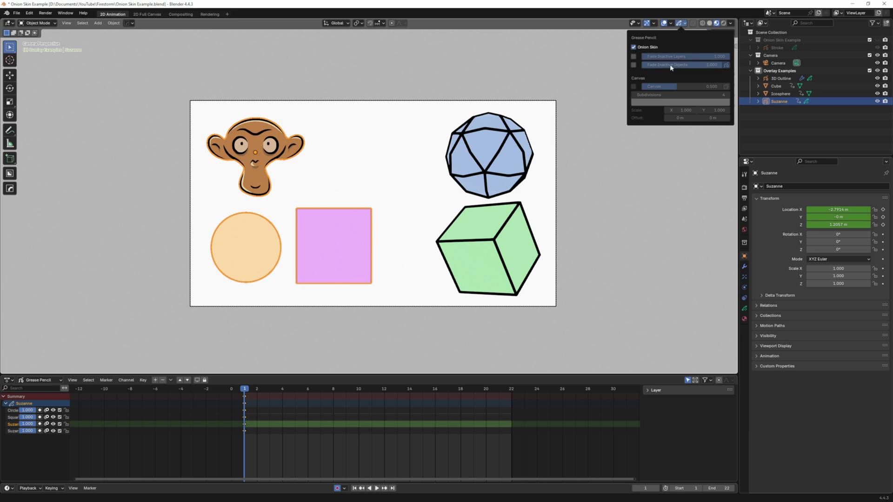
{"action": "left_click", "coordinate": [684, 24]}
{"action": "left_click", "coordinate": [634, 57]}
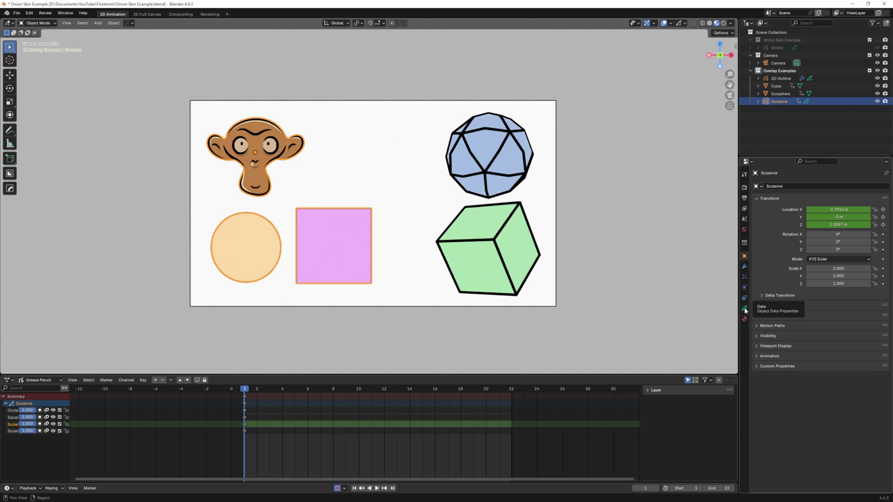
Open Suzanne's object data properties and toggle each layer's visibility off and on to identify Circle, Square, Suzanne Outline and Suzanne Fills
{"action": "left_click", "coordinate": [744, 309]}
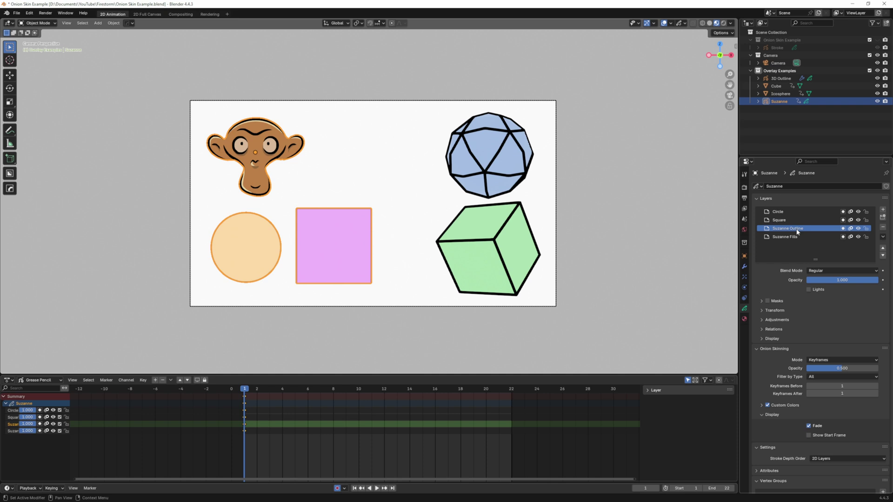
{"action": "left_click", "coordinate": [857, 213]}
{"action": "left_click", "coordinate": [858, 212]}
{"action": "left_click", "coordinate": [858, 220]}
{"action": "left_click", "coordinate": [858, 220]}
{"action": "left_click", "coordinate": [858, 228]}
{"action": "left_click", "coordinate": [858, 229]}
{"action": "left_click", "coordinate": [858, 237]}
{"action": "left_click", "coordinate": [859, 237]}
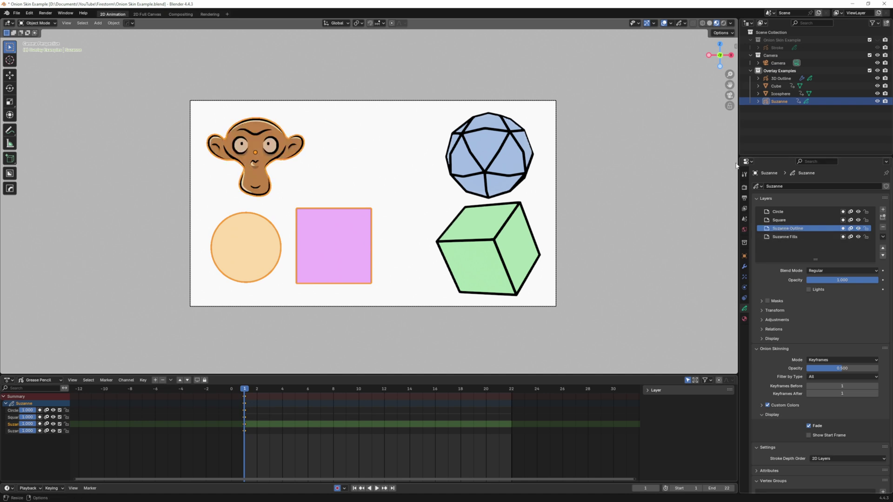
Lower Fade Inactive Layers to 0.000 with the Suzanne Outline layer active, and return it to 1.000
{"action": "left_click", "coordinate": [684, 23]}
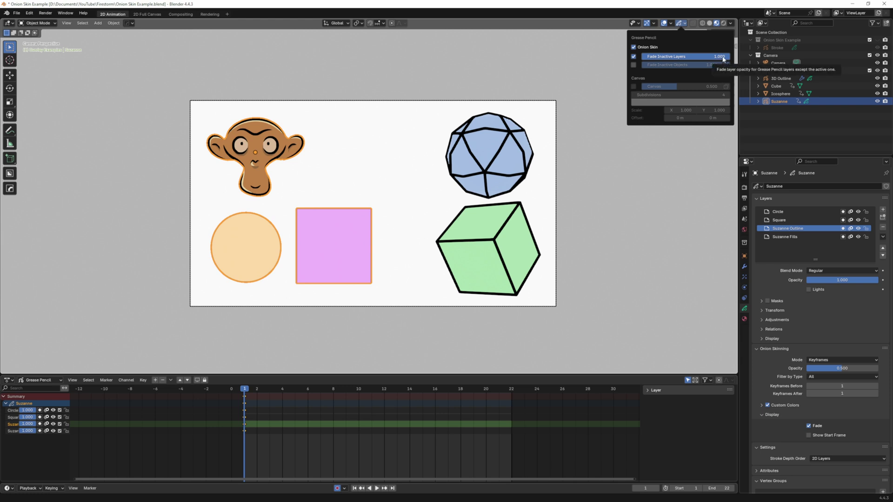
{"action": "left_click_drag", "start_coordinate": [724, 58], "coordinate": [647, 57]}
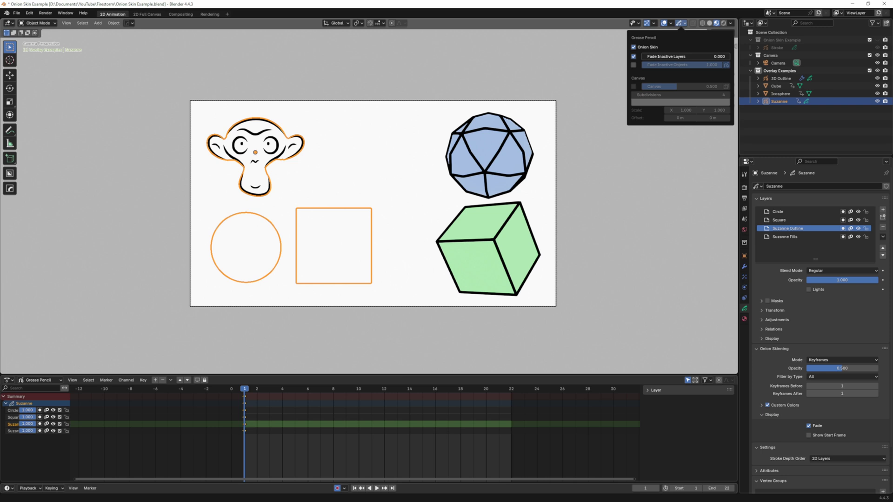
{"action": "left_click", "coordinate": [633, 56]}
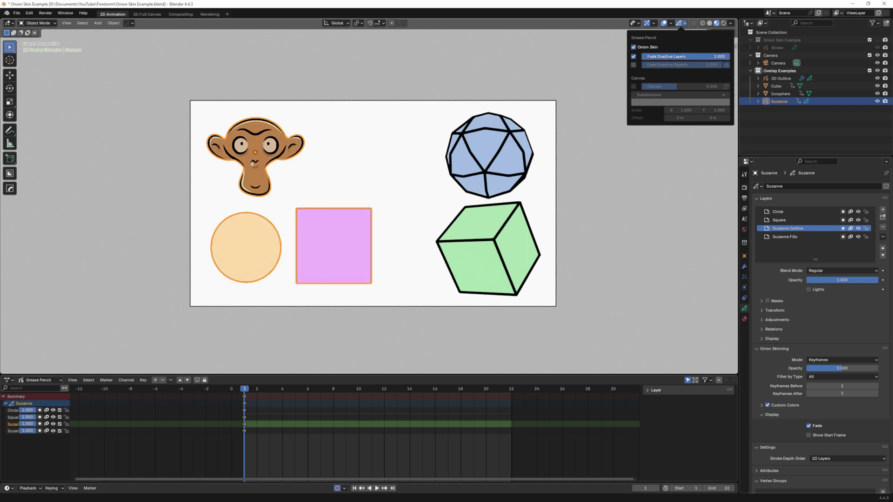
Make the Square layer active and lower Fade Inactive Layers to about 0.26
{"action": "left_click", "coordinate": [781, 220]}
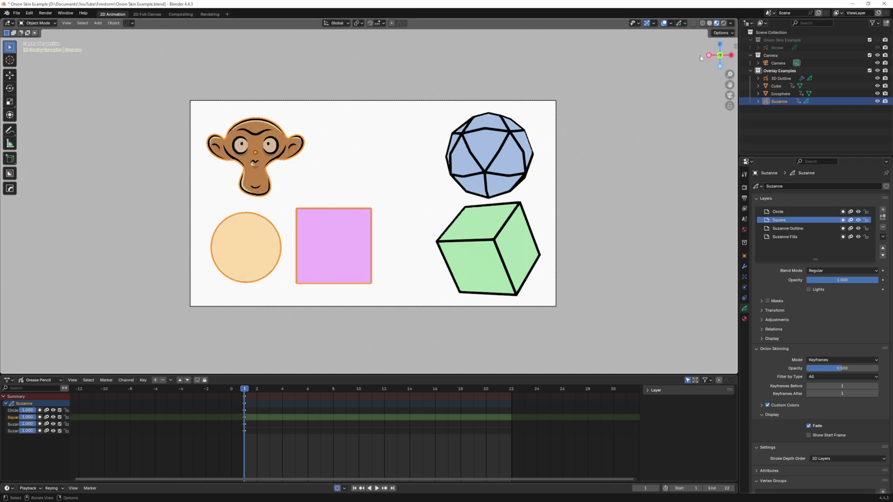
{"action": "left_click", "coordinate": [684, 23]}
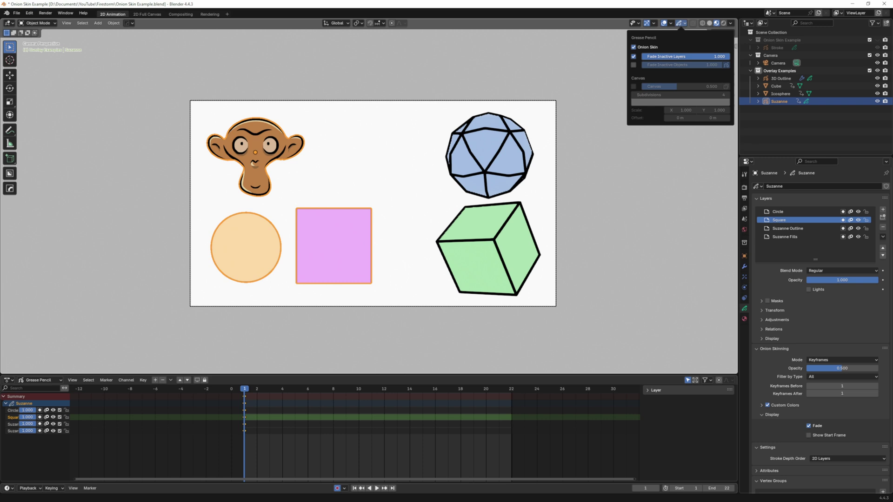
{"action": "left_click_drag", "start_coordinate": [686, 56], "coordinate": [731, 59]}
{"action": "left_click_drag", "start_coordinate": [728, 56], "coordinate": [665, 64]}
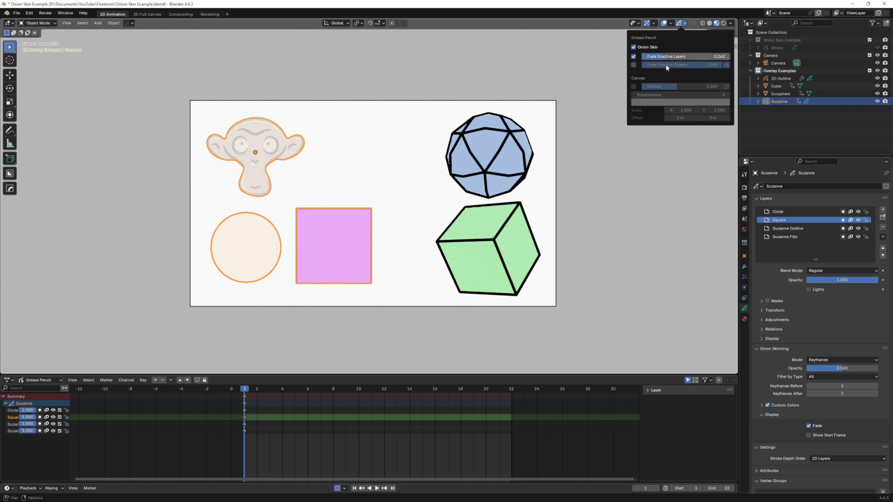
Cycle the active layer through Suzanne's four layers to compare how the inactive ones fade, finishing on Circle
{"action": "left_click", "coordinate": [792, 228]}
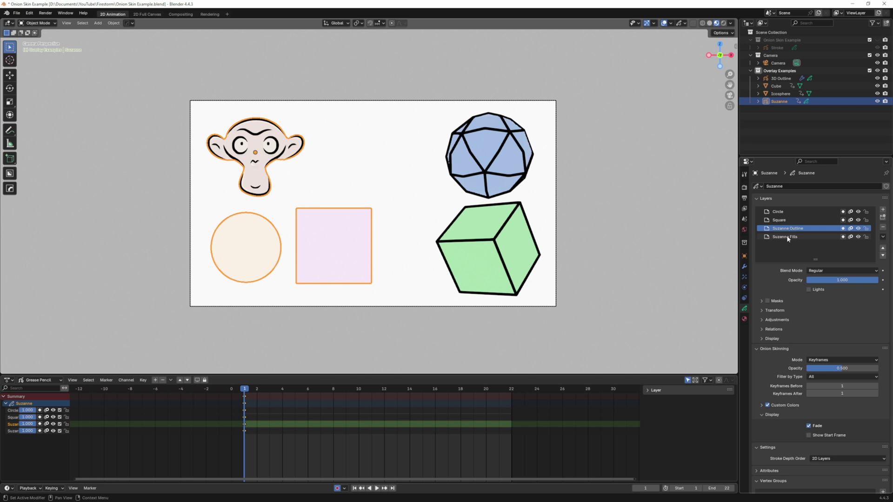
{"action": "left_click", "coordinate": [787, 238]}
{"action": "left_click", "coordinate": [782, 220]}
{"action": "left_click", "coordinate": [780, 213]}
{"action": "left_click", "coordinate": [784, 228]}
{"action": "left_click", "coordinate": [784, 237]}
{"action": "left_click", "coordinate": [782, 228]}
{"action": "left_click", "coordinate": [781, 220]}
{"action": "left_click", "coordinate": [780, 212]}
{"action": "left_click", "coordinate": [781, 220]}
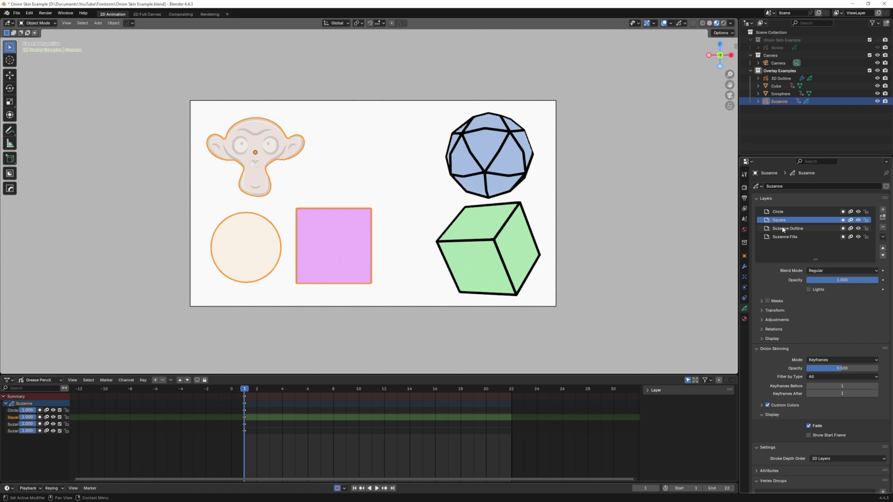
{"action": "left_click", "coordinate": [784, 228]}
{"action": "left_click", "coordinate": [784, 237]}
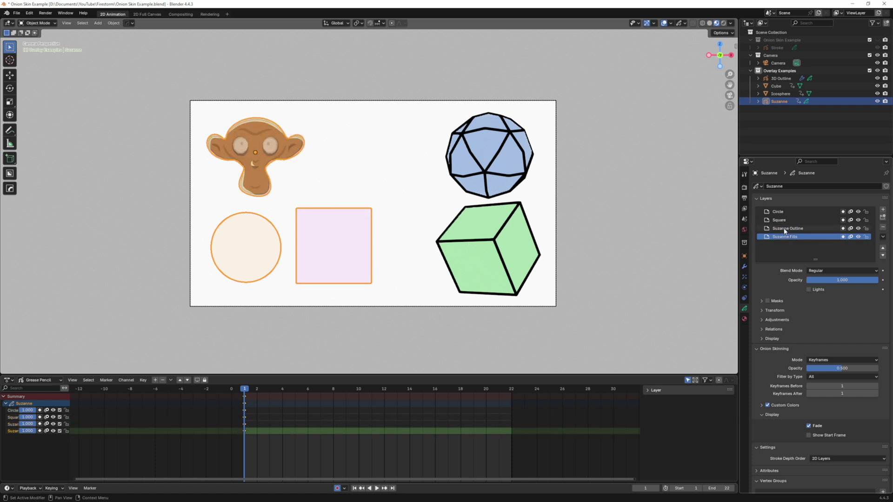
{"action": "left_click", "coordinate": [784, 228]}
{"action": "left_click", "coordinate": [782, 220]}
{"action": "left_click", "coordinate": [781, 212]}
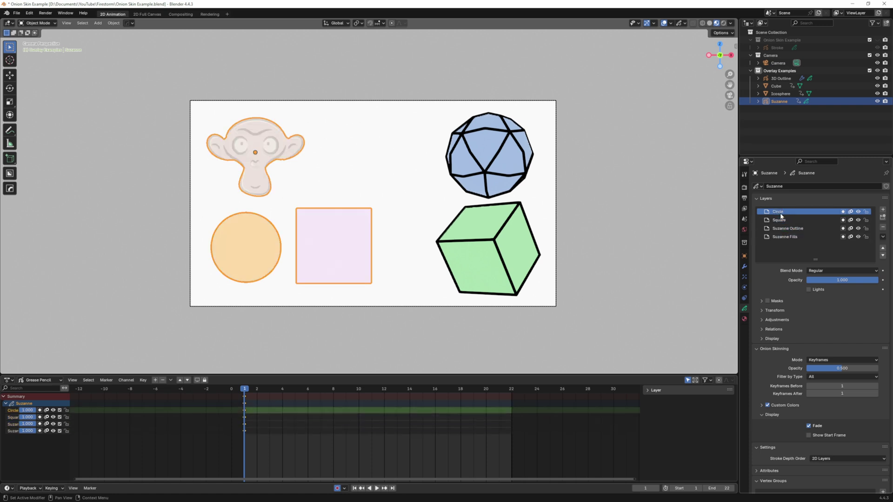
Set Fade Inactive Layers back to 1.000 and disable the option
{"action": "left_click", "coordinate": [680, 23]}
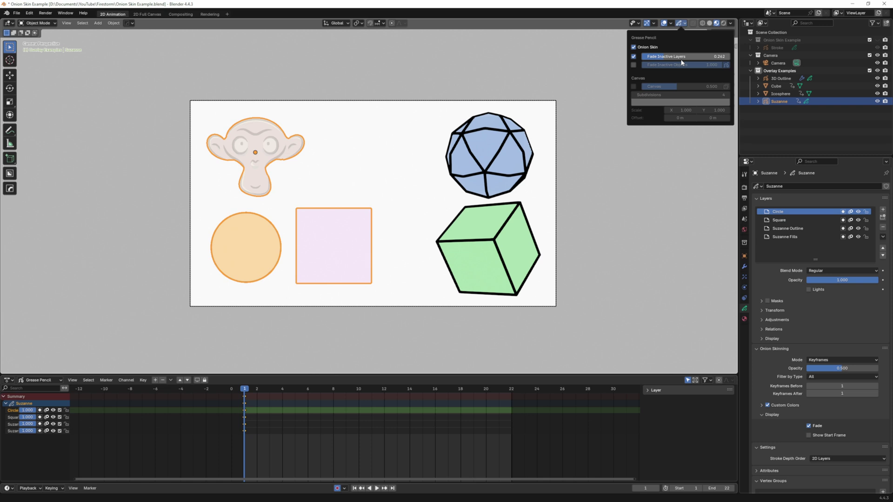
{"action": "left_click_drag", "start_coordinate": [679, 56], "coordinate": [729, 56]}
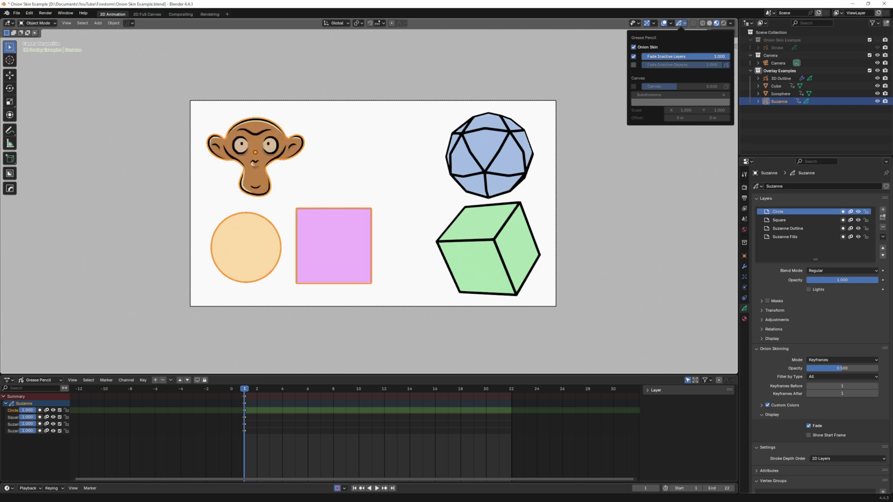
{"action": "left_click", "coordinate": [634, 56]}
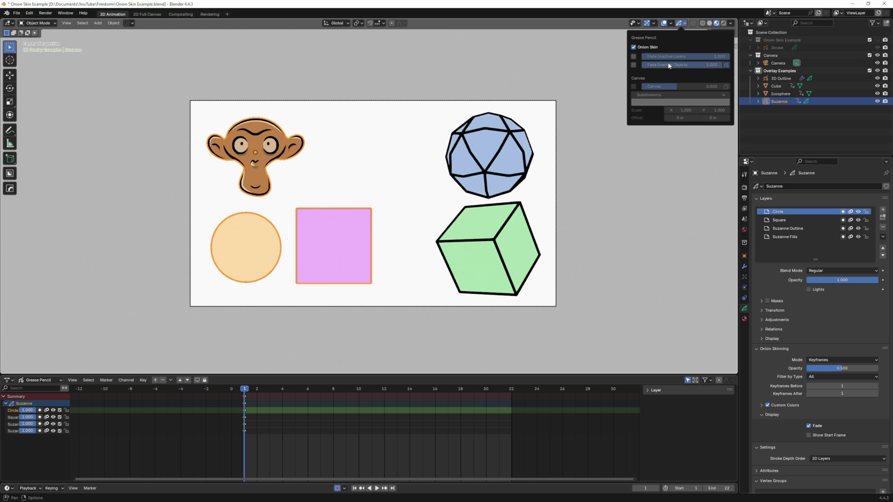
Enable Fade Inactive Objects and lower it to about 0.95, checking the effect in the camera view
{"action": "left_click", "coordinate": [634, 65]}
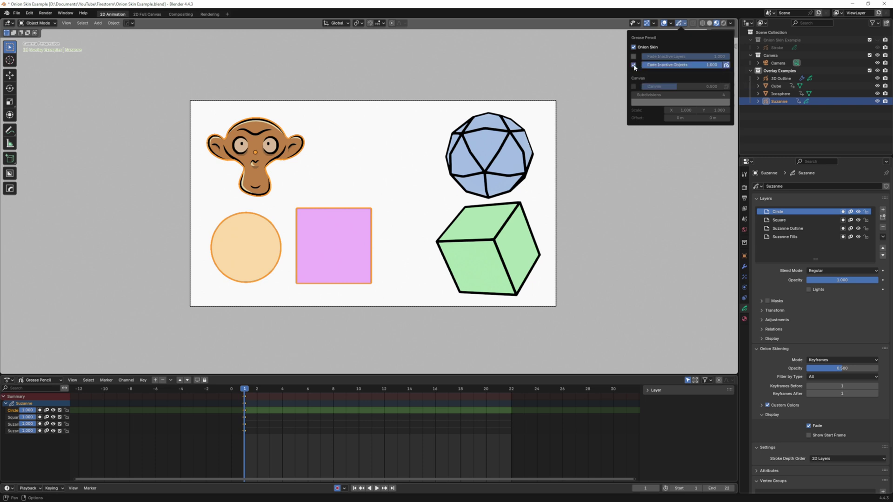
{"action": "left_click", "coordinate": [684, 23]}
{"action": "mouse_move", "coordinate": [714, 64]}
{"action": "left_mouse_down"}
{"action": "mouse_move", "coordinate": [661, 64]}
{"action": "mouse_move", "coordinate": [713, 65]}
{"action": "left_mouse_up"}
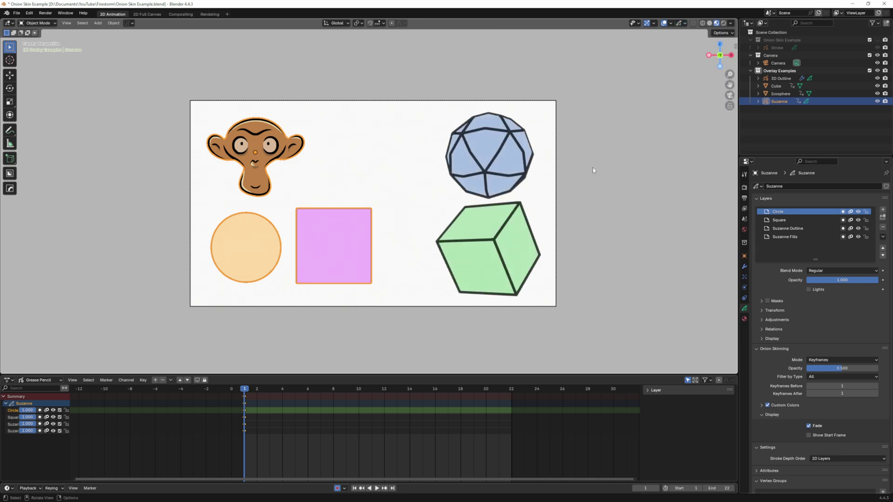
{"action": "middle_click_drag", "start_coordinate": [599, 175], "coordinate": [560, 171]}
{"action": "key", "text": "KP_0"}
Exclude Grease Pencil objects from fading and set Fade Inactive Objects to 0.000, with Fade Inactive Layers enabled
{"action": "left_click", "coordinate": [684, 22]}
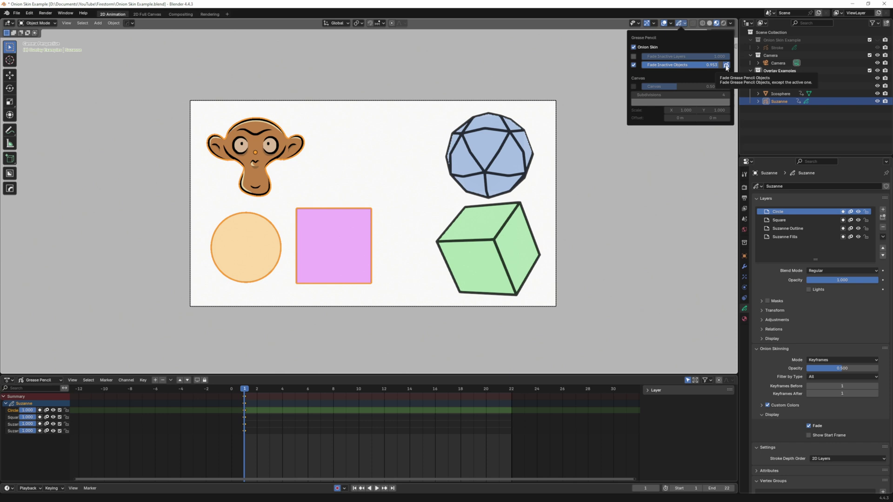
{"action": "left_click", "coordinate": [633, 56]}
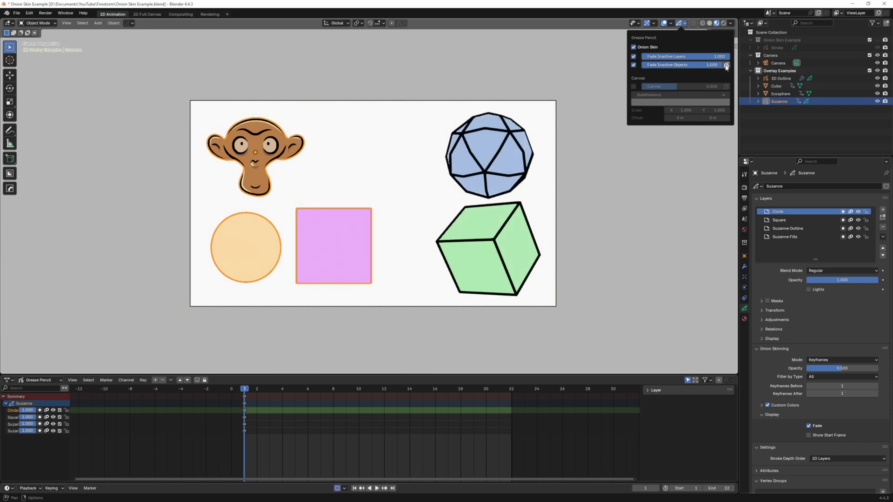
{"action": "left_click_drag", "start_coordinate": [719, 64], "coordinate": [657, 65]}
{"action": "right_click", "coordinate": [640, 63]}
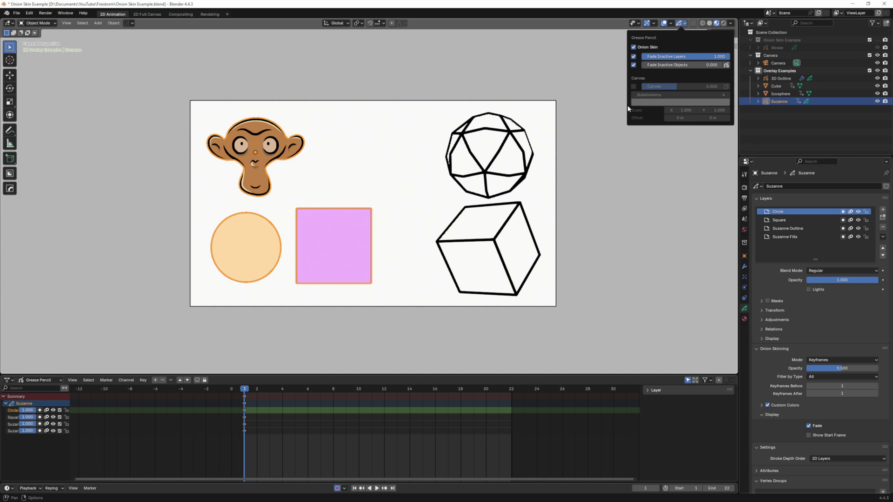
{"action": "middle_click_drag", "start_coordinate": [603, 138], "coordinate": [663, 137]}
{"action": "key", "text": "KP_0"}
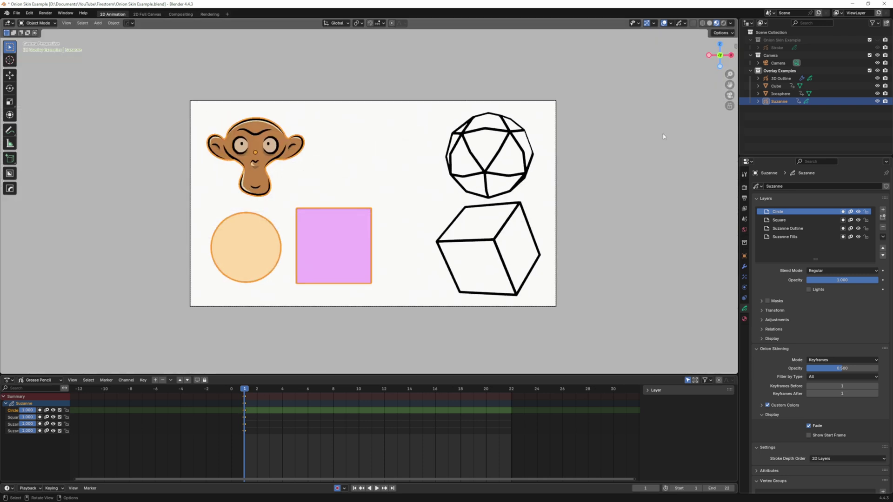
Disable both the Fade Inactive Objects and Fade Inactive Layers overlays
{"action": "left_click", "coordinate": [684, 22]}
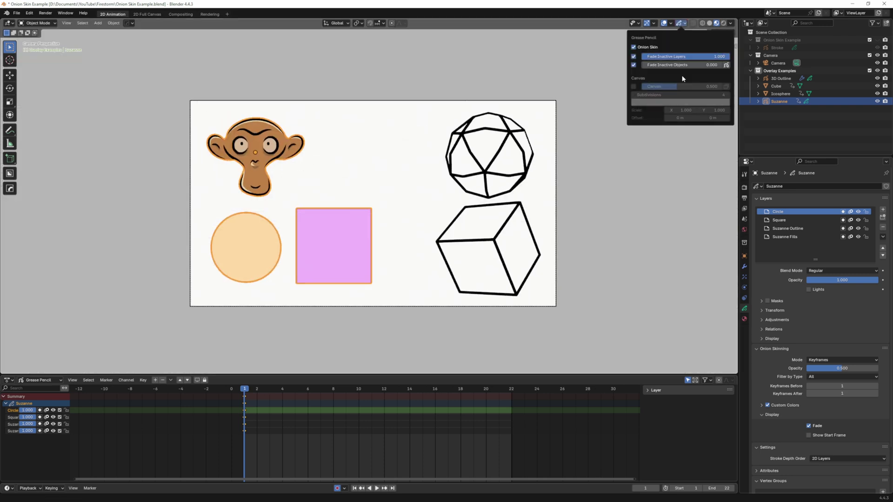
{"action": "left_click", "coordinate": [633, 64]}
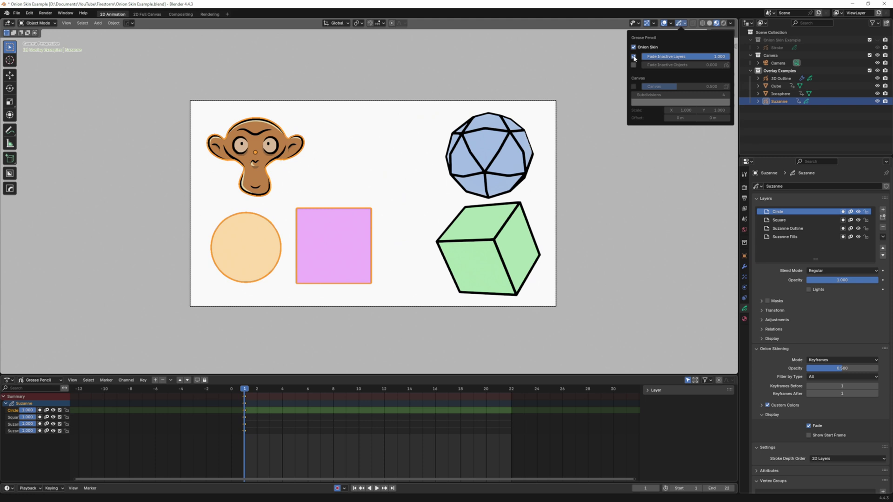
{"action": "left_click", "coordinate": [634, 56]}
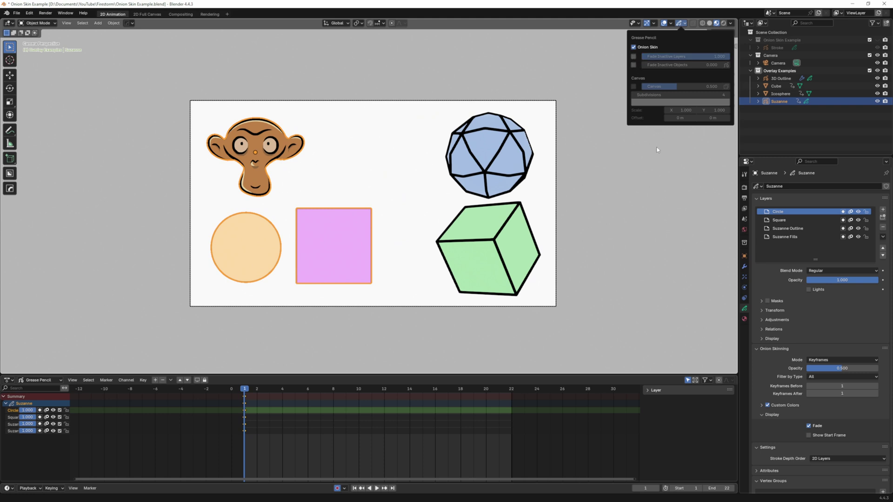
Enable the Canvas grid with opacity 1.000, 9 subdivisions, scale X 4.400 and Y 2.500, and offsets of 1.4 m and -0.5 m
{"action": "left_click", "coordinate": [633, 86]}
{"action": "mouse_move", "coordinate": [658, 87]}
{"action": "left_mouse_down"}
{"action": "mouse_move", "coordinate": [700, 88]}
{"action": "mouse_move", "coordinate": [648, 87]}
{"action": "mouse_move", "coordinate": [718, 88]}
{"action": "left_mouse_up"}
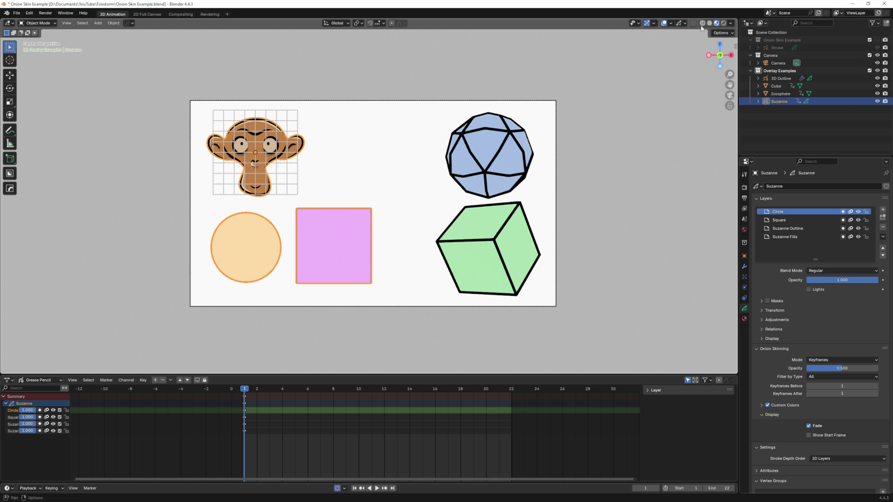
{"action": "left_click", "coordinate": [685, 24]}
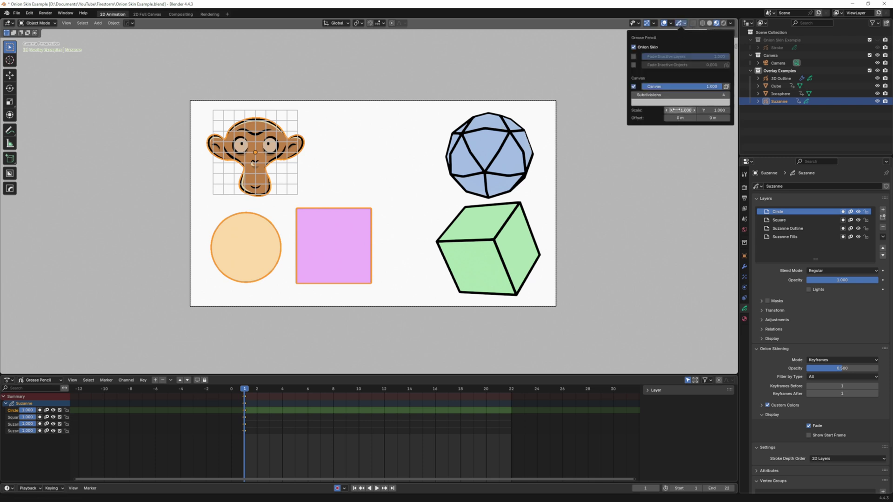
{"action": "mouse_move", "coordinate": [686, 110]}
{"action": "left_mouse_down"}
{"action": "mouse_move", "coordinate": [729, 110]}
{"action": "mouse_move", "coordinate": [660, 118]}
{"action": "mouse_move", "coordinate": [707, 117]}
{"action": "mouse_move", "coordinate": [683, 95]}
{"action": "mouse_move", "coordinate": [711, 95]}
{"action": "mouse_move", "coordinate": [668, 95]}
{"action": "mouse_move", "coordinate": [703, 95]}
{"action": "left_mouse_up"}
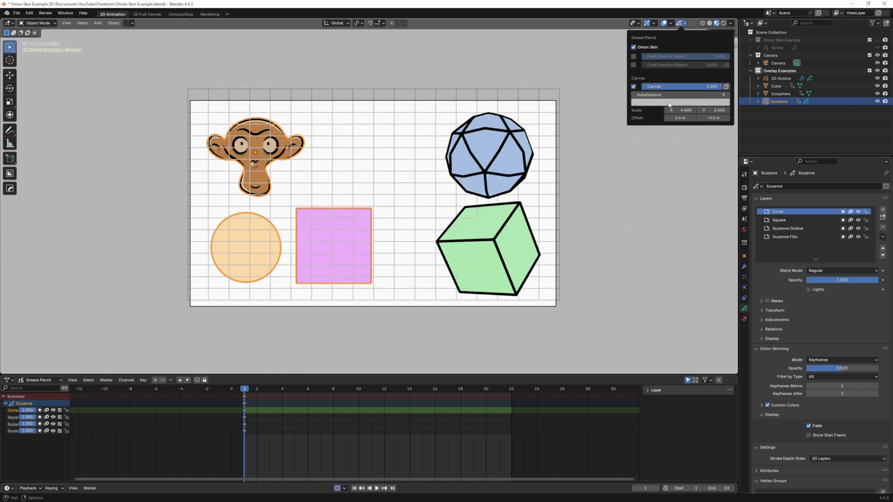
Change the canvas grid color to blue and make the grid show in front of the objects
{"action": "left_click", "coordinate": [669, 103]}
{"action": "left_click_drag", "start_coordinate": [674, 122], "coordinate": [672, 127]}
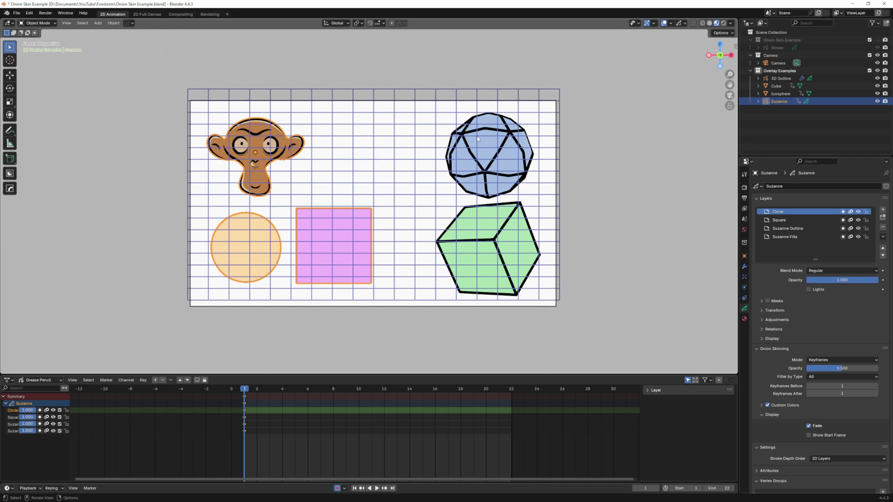
{"action": "left_click", "coordinate": [682, 24]}
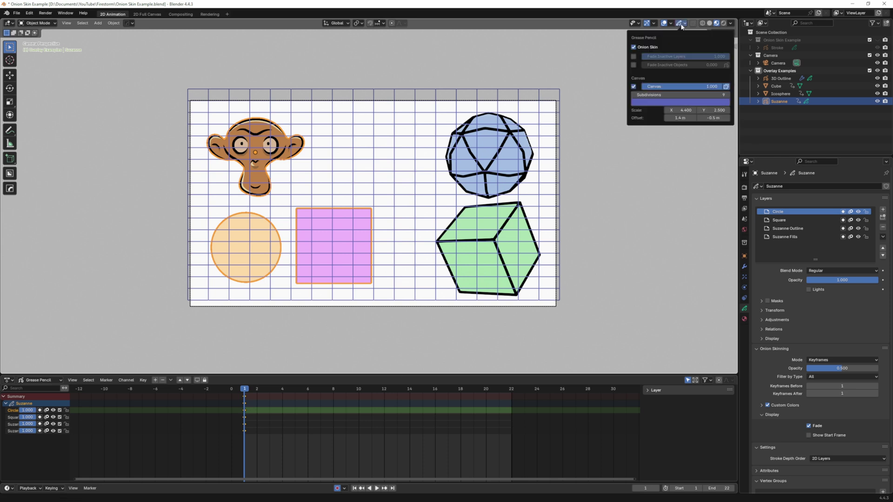
Toggle the canvas grid's X-Ray option off and on to compare the grid behind and in front of the objects
{"action": "left_click", "coordinate": [726, 87]}
{"action": "left_click", "coordinate": [725, 87]}
{"action": "left_click", "coordinate": [725, 87]}
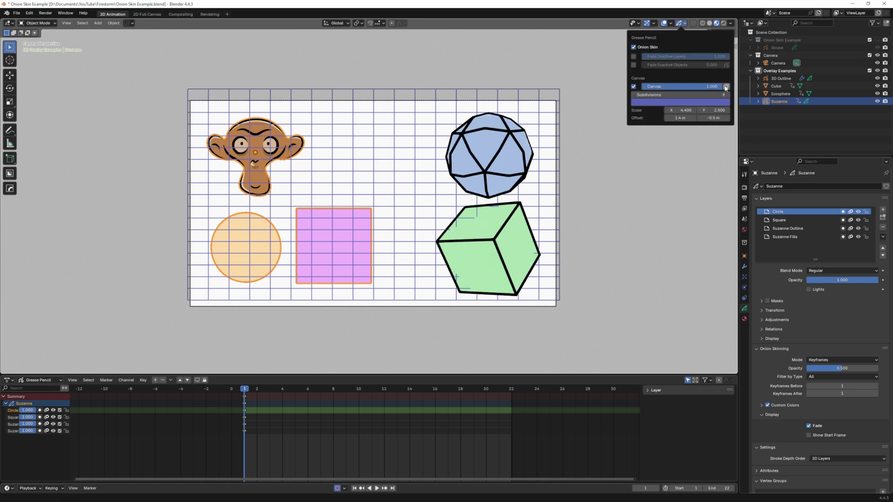
{"action": "left_click", "coordinate": [725, 87]}
{"action": "left_click", "coordinate": [726, 87]}
{"action": "left_click", "coordinate": [726, 87]}
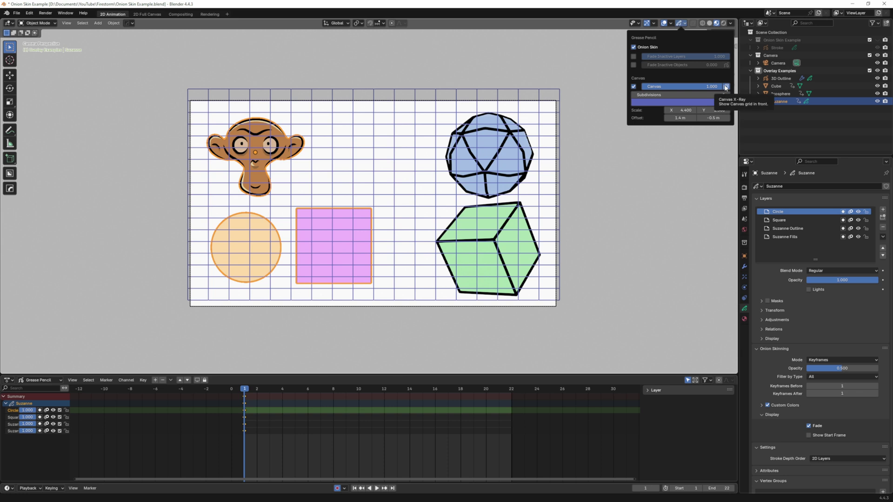
Toggle the Canvas grid overlay a few times and leave it disabled
{"action": "left_click", "coordinate": [633, 86]}
{"action": "left_click", "coordinate": [633, 86]}
{"action": "left_click", "coordinate": [634, 86]}
{"action": "left_click", "coordinate": [633, 86]}
{"action": "left_click", "coordinate": [633, 86]}
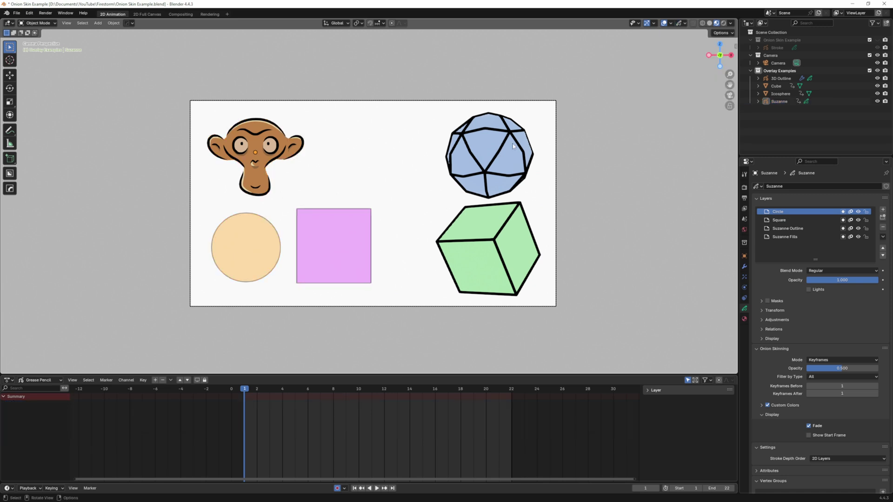
Advance to frame 4 and vary the Fade Inactive Layers amount while in Rendered shading
{"action": "key", "text": "Right"}
{"action": "key", "text": "Right"}
{"action": "key", "text": "Right"}
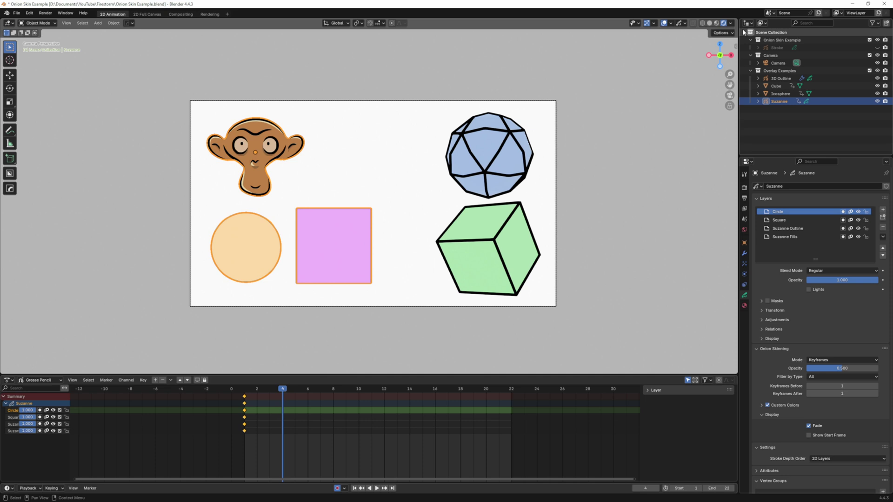
{"action": "left_click", "coordinate": [681, 23]}
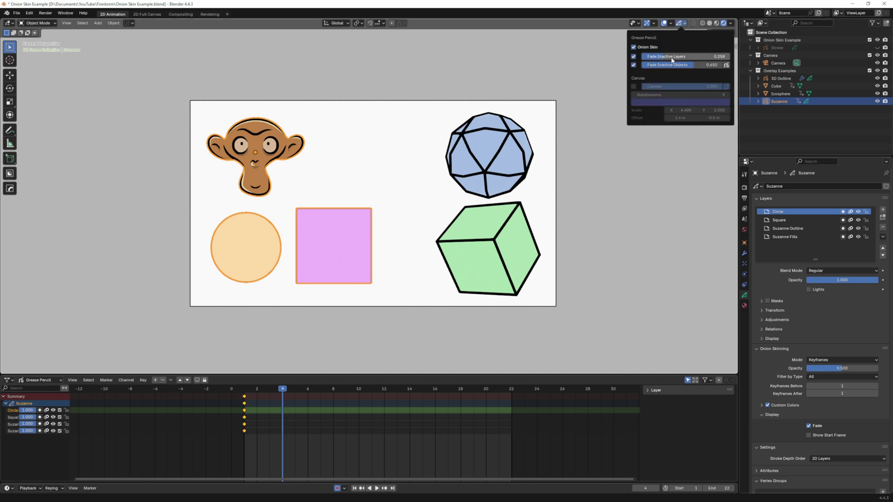
{"action": "left_click_drag", "start_coordinate": [678, 56], "coordinate": [711, 57]}
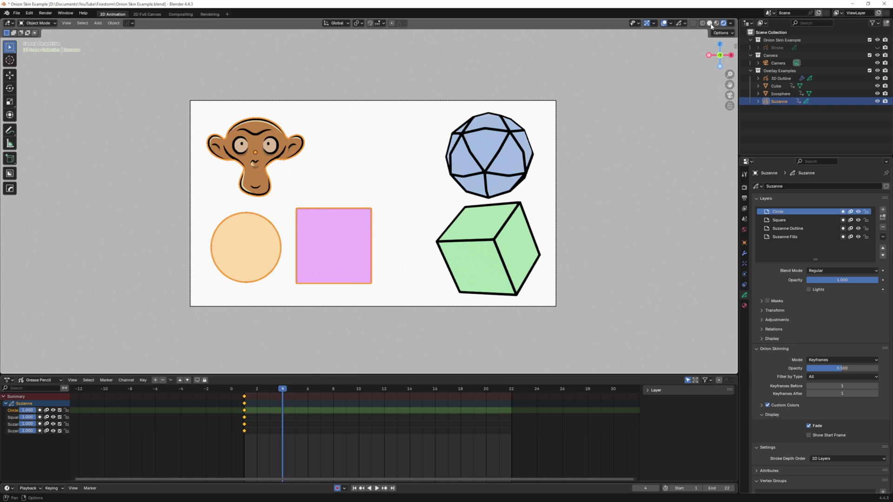
Switch the viewport to Material Preview, setting Fade Inactive Layers to 0.473 and Fade Inactive Objects to 0.590
{"action": "left_click", "coordinate": [717, 24]}
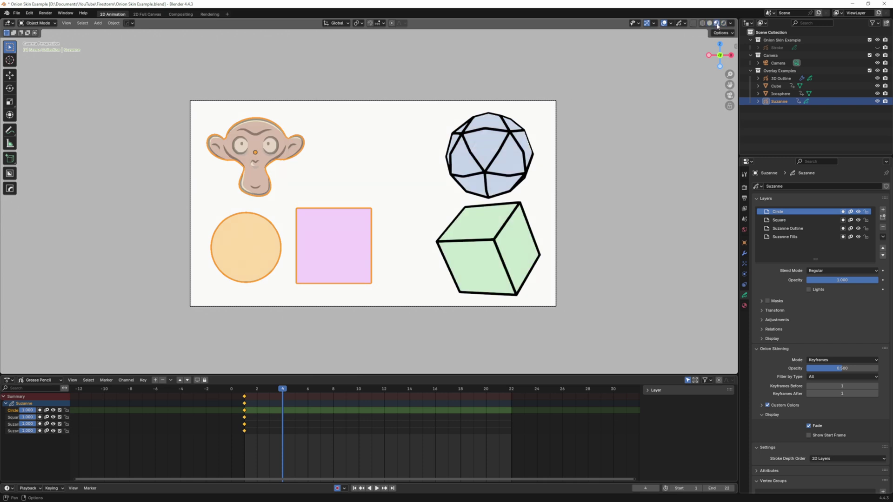
{"action": "left_click", "coordinate": [685, 24]}
{"action": "mouse_move", "coordinate": [696, 56]}
{"action": "left_mouse_down"}
{"action": "mouse_move", "coordinate": [684, 56]}
{"action": "mouse_move", "coordinate": [693, 64]}
{"action": "left_mouse_up"}
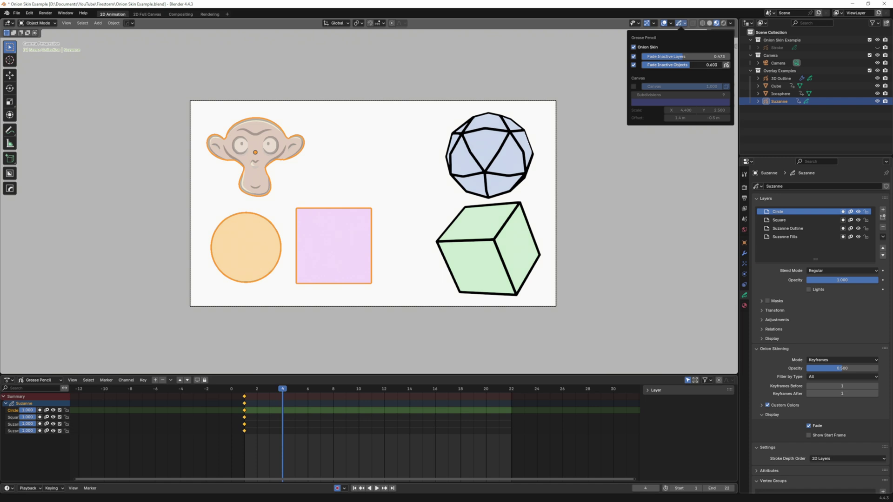
Compare the fade overlays in Rendered, Solid and Wireframe shading, and return to Material Preview
{"action": "left_click", "coordinate": [724, 23]}
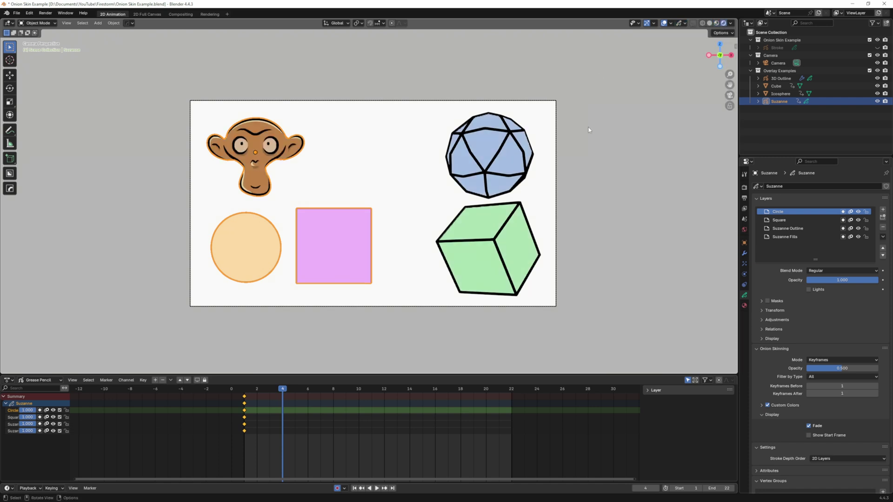
{"action": "left_click", "coordinate": [709, 24]}
{"action": "left_click", "coordinate": [702, 24]}
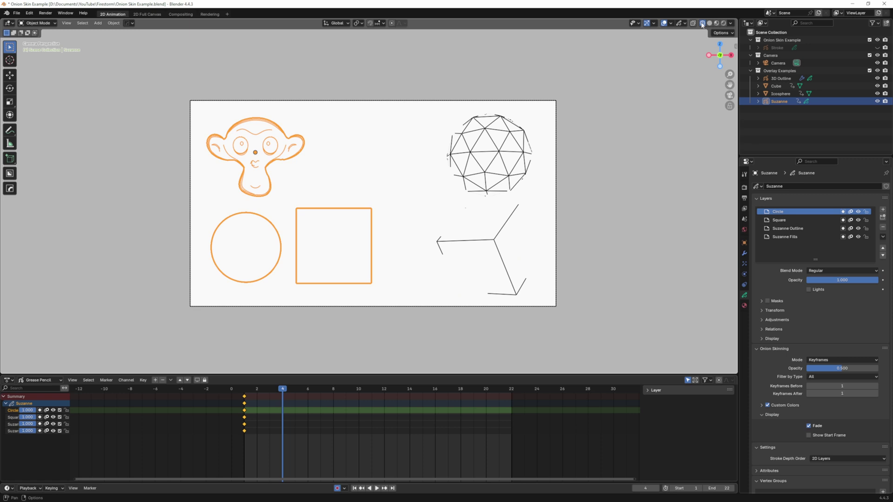
{"action": "left_click", "coordinate": [716, 24]}
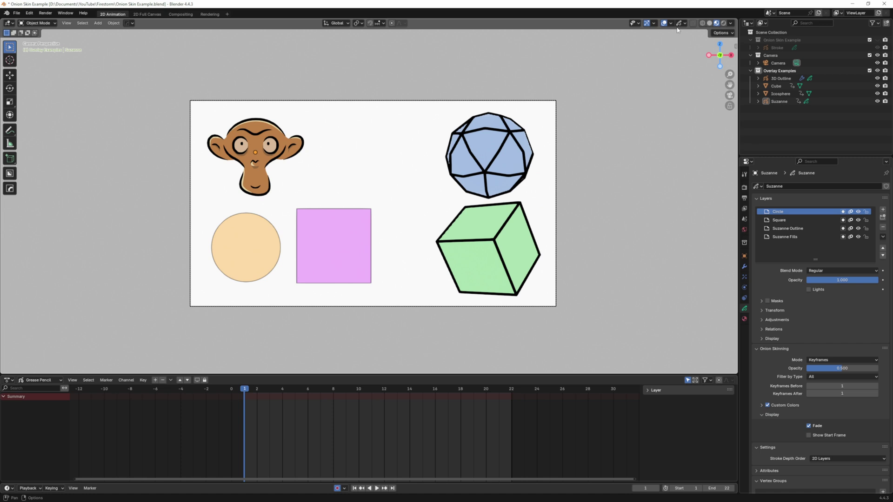
{"action": "left_click", "coordinate": [682, 24]}
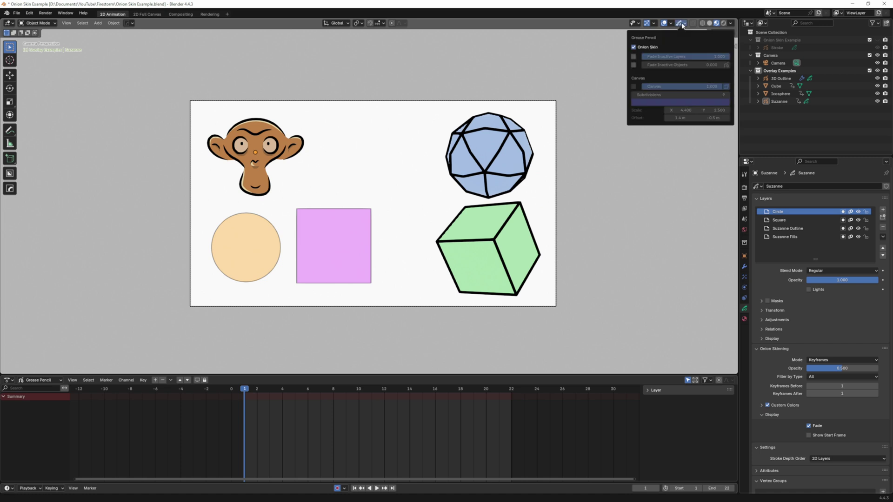
{"action": "left_click", "coordinate": [633, 48]}
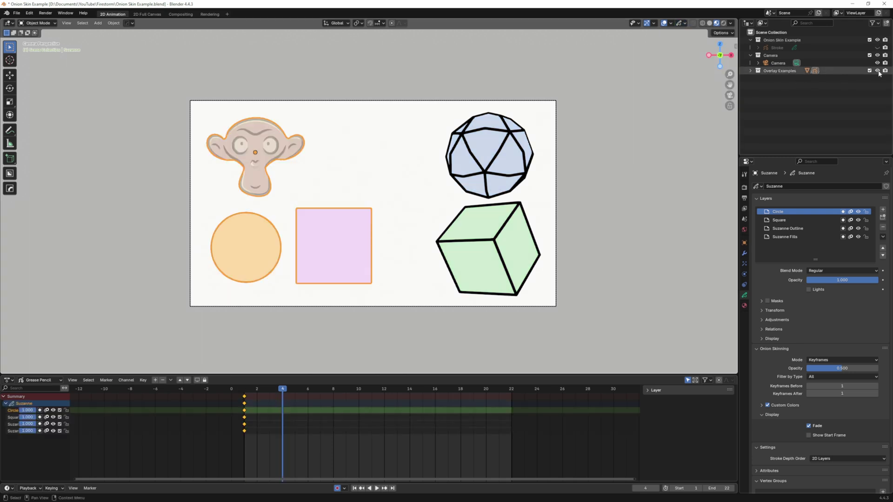
Hide the Overlay Examples collection, unhide the Stroke object, and make the Onion Skin Example collection active
{"action": "left_click", "coordinate": [877, 70]}
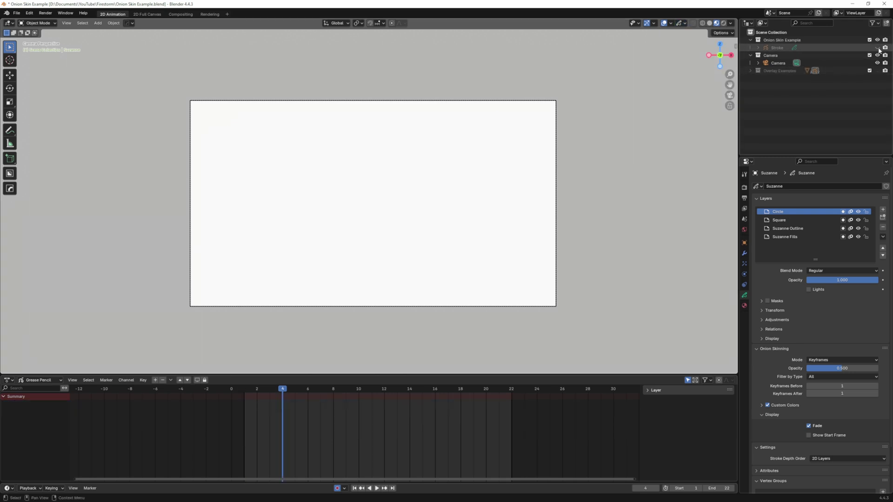
{"action": "left_click", "coordinate": [877, 47]}
{"action": "left_click", "coordinate": [794, 41]}
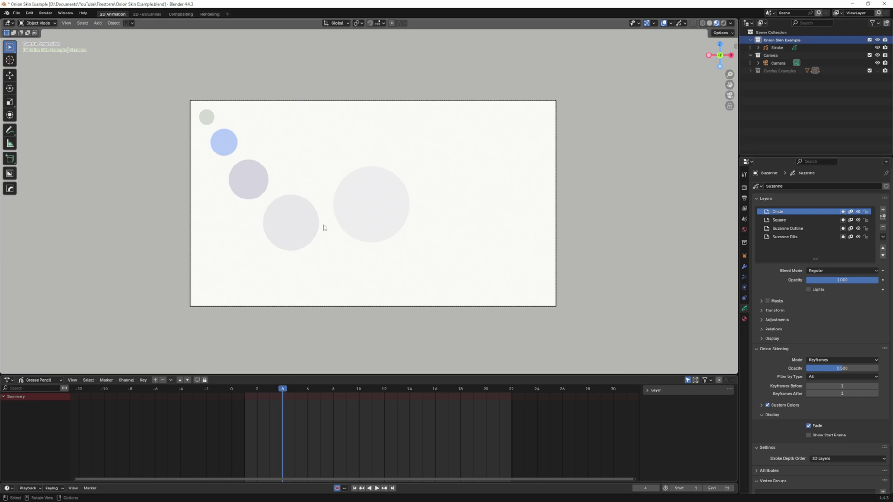
Toggle the Onion Skin overlay off and on repeatedly to compare the circle with and without ghost frames
{"action": "left_click", "coordinate": [683, 23]}
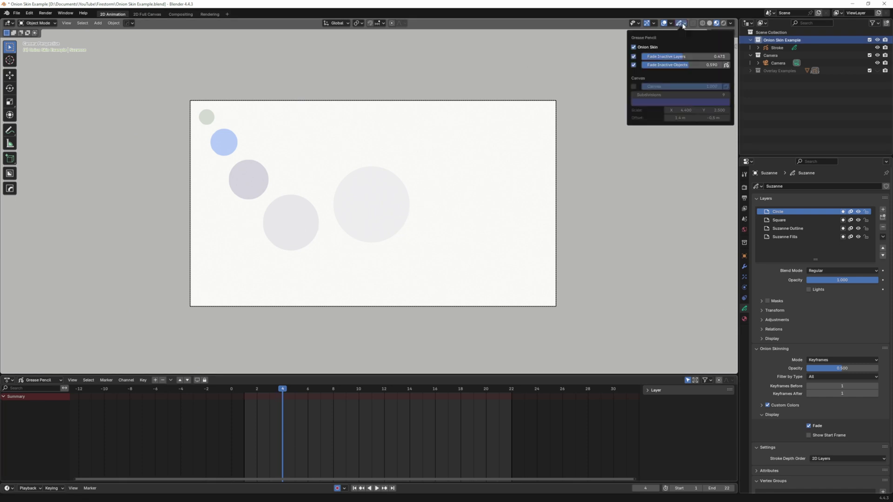
{"action": "left_click", "coordinate": [633, 47]}
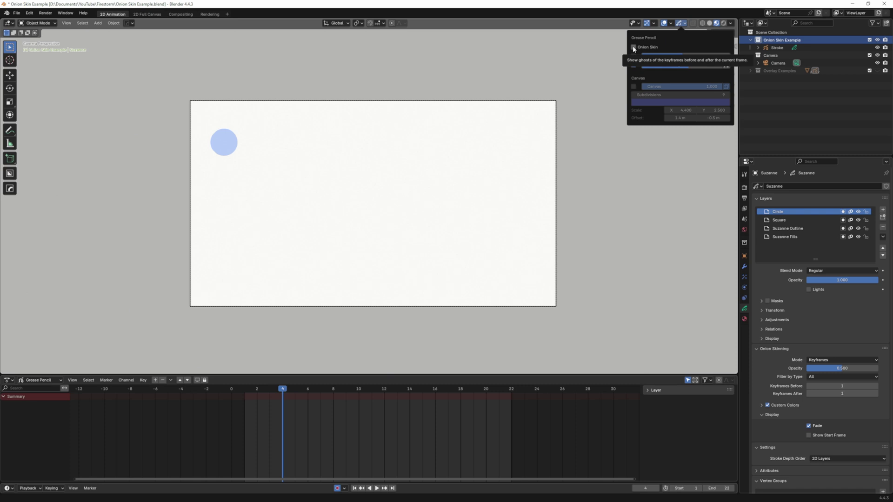
{"action": "left_click", "coordinate": [634, 47]}
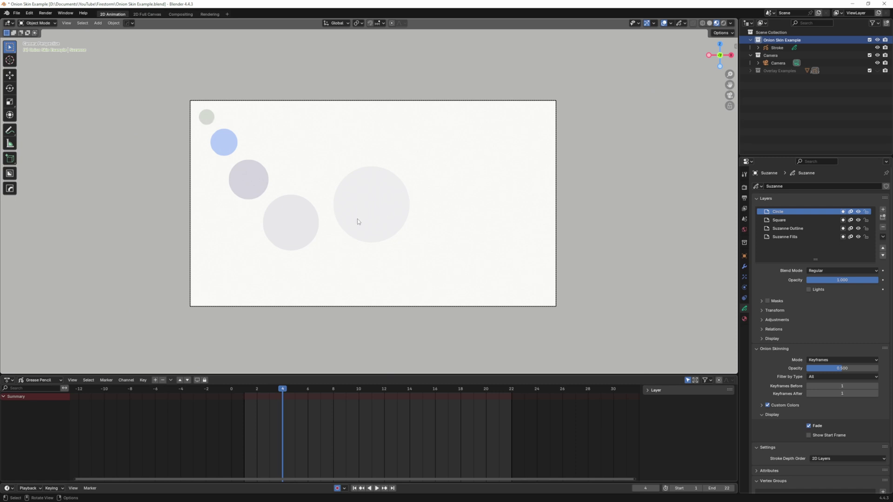
{"action": "left_click", "coordinate": [684, 22]}
{"action": "left_click", "coordinate": [633, 47]}
{"action": "left_click", "coordinate": [633, 47]}
{"action": "left_click", "coordinate": [633, 47]}
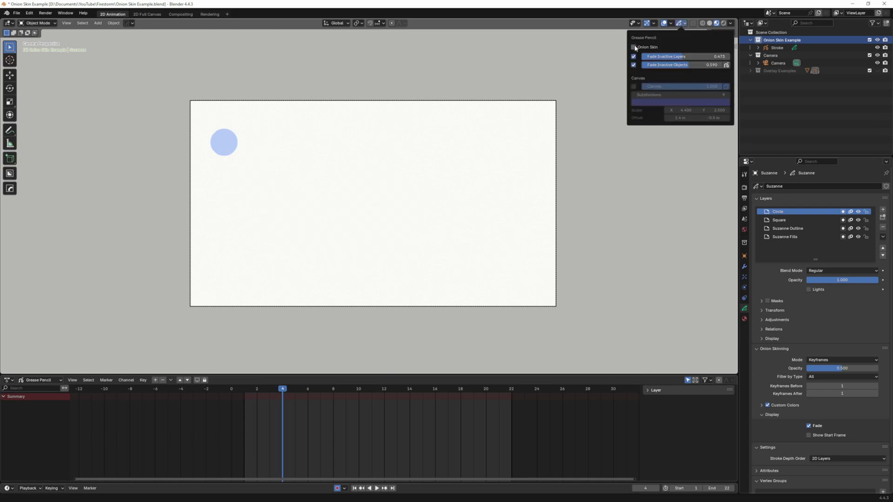
{"action": "left_click", "coordinate": [633, 47]}
{"action": "left_click", "coordinate": [633, 47]}
{"action": "left_click", "coordinate": [634, 47]}
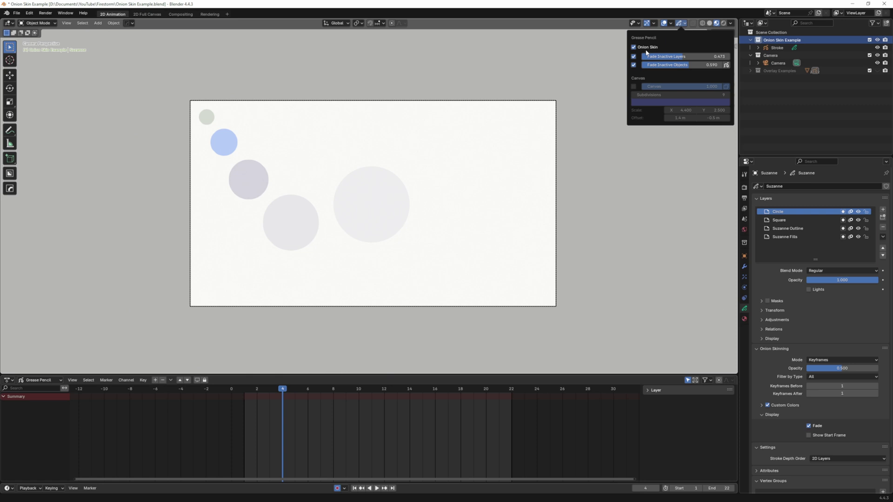
Disable Fade Inactive Layers and Fade Inactive Objects while keeping the Onion Skin overlay enabled
{"action": "left_click", "coordinate": [634, 56]}
{"action": "left_click", "coordinate": [633, 65]}
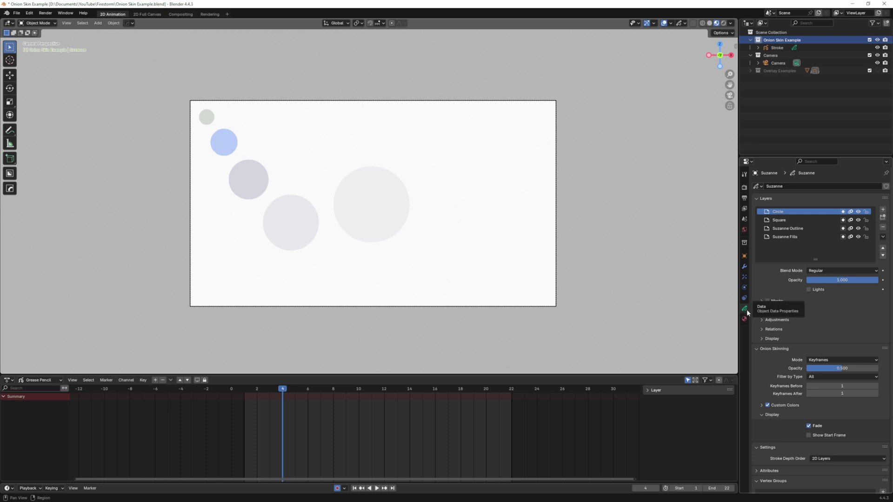
Select the Stroke object so that its Onion Skinning settings are shown
{"action": "scroll", "coordinate": [781, 302], "scroll_direction": "down", "scroll_amount": 3}
{"action": "scroll", "coordinate": [758, 301], "scroll_direction": "up", "scroll_amount": 3}
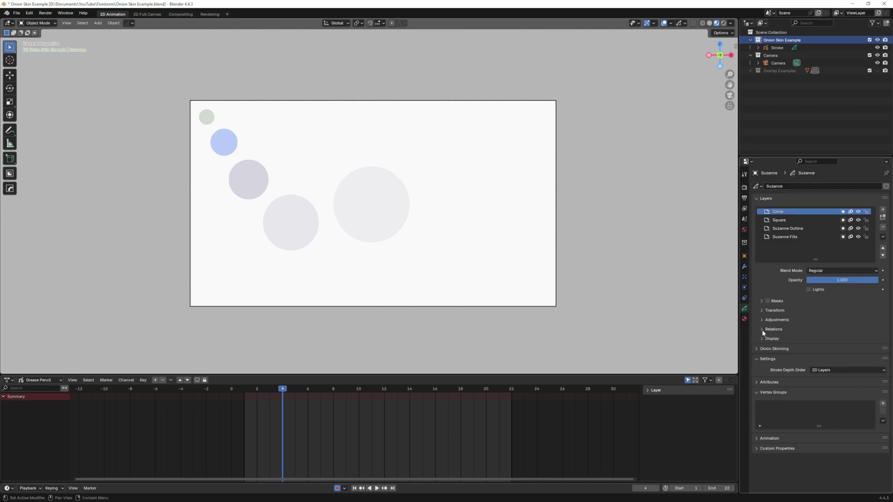
{"action": "scroll", "coordinate": [802, 348], "scroll_direction": "down", "scroll_amount": 3}
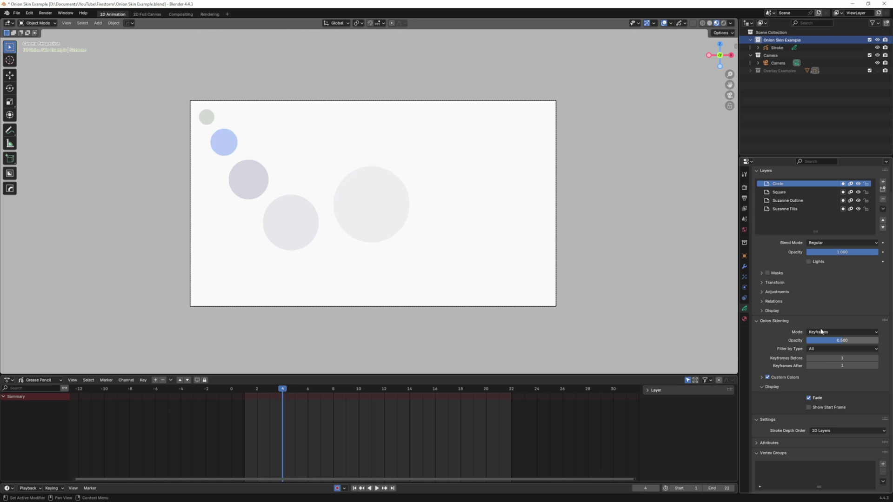
{"action": "left_click", "coordinate": [774, 48]}
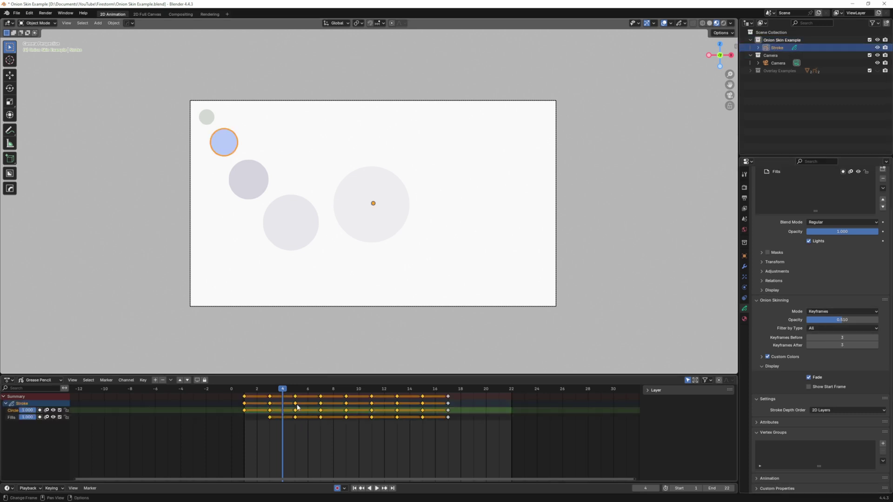
Scrub the timeline back to frame 1, step to frame 3, and play the animation up to frame 9
{"action": "left_click_drag", "start_coordinate": [283, 392], "coordinate": [244, 393]}
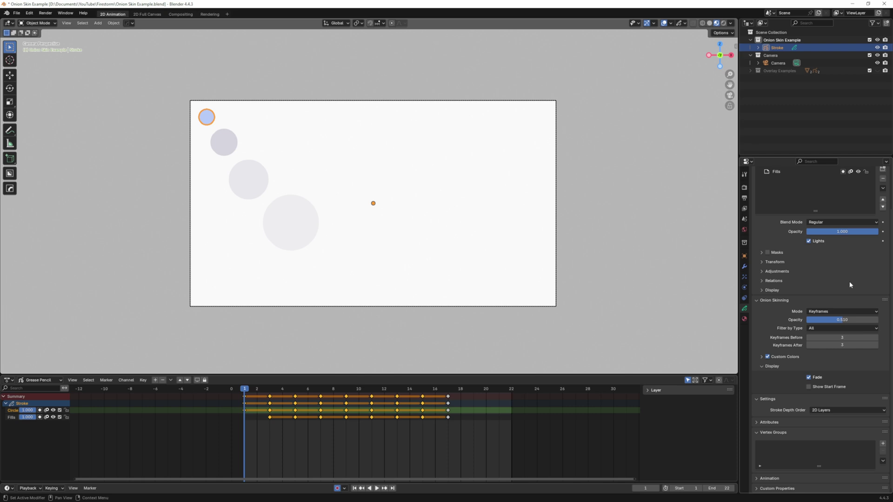
{"action": "key", "text": "Right"}
{"action": "key", "text": "Right"}
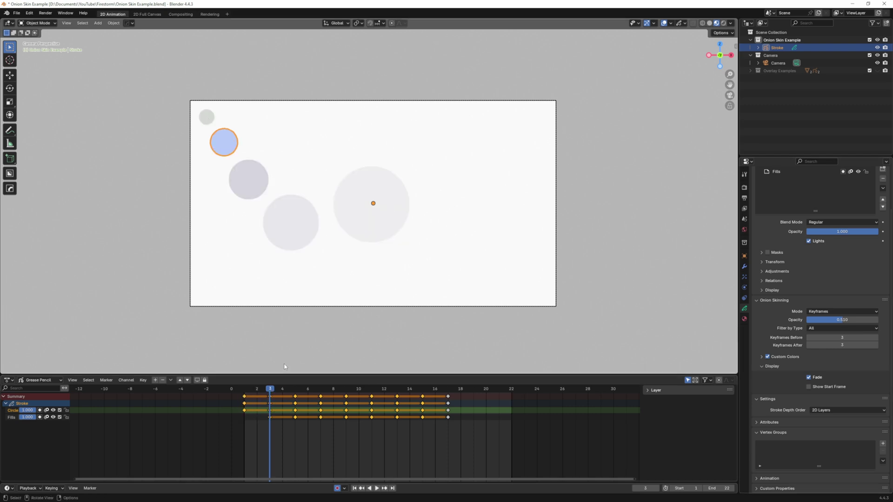
{"action": "key", "text": "space"}
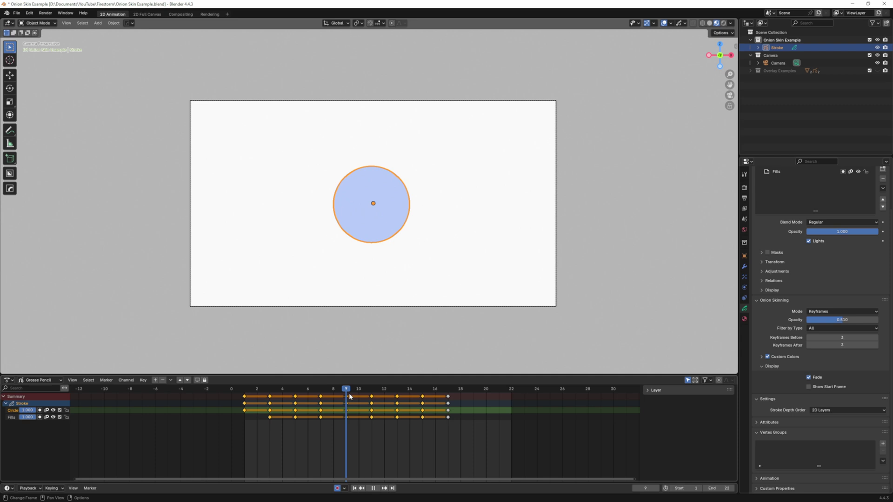
{"action": "key", "text": "space"}
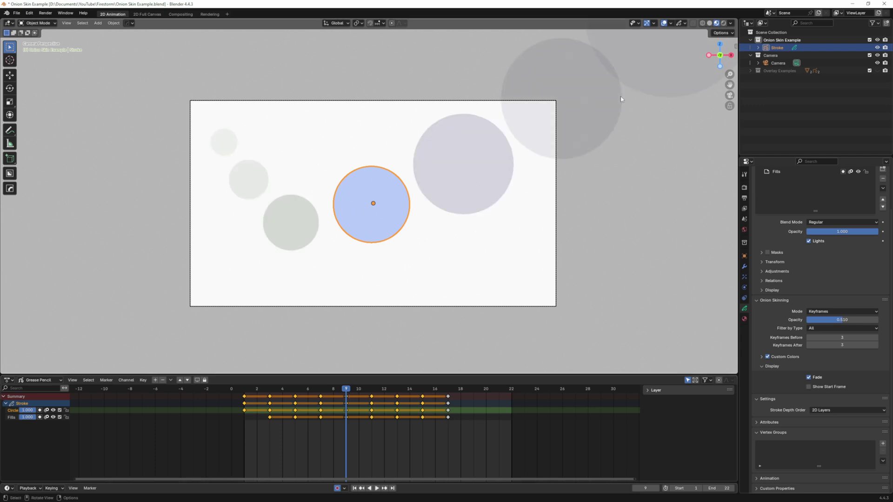
Try the Frames onion skinning mode on the Stroke object, lowering Frames Before to 1 and raising it again
{"action": "left_click", "coordinate": [816, 313]}
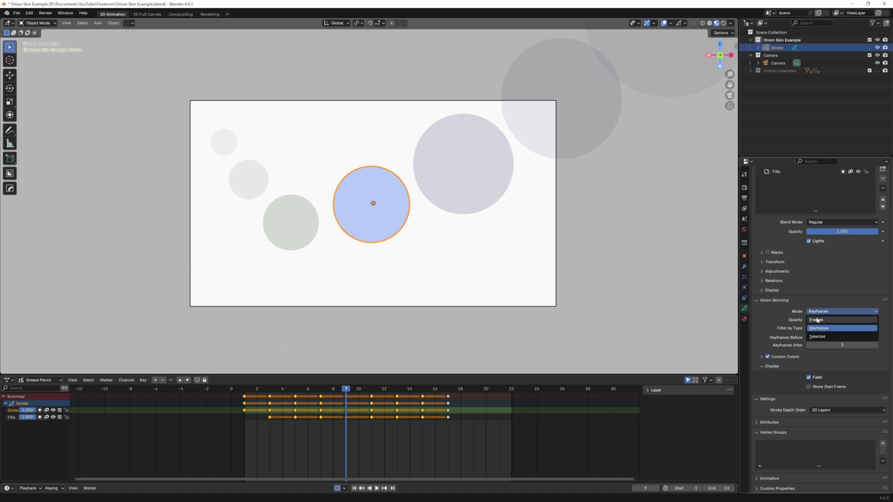
{"action": "left_click", "coordinate": [817, 320]}
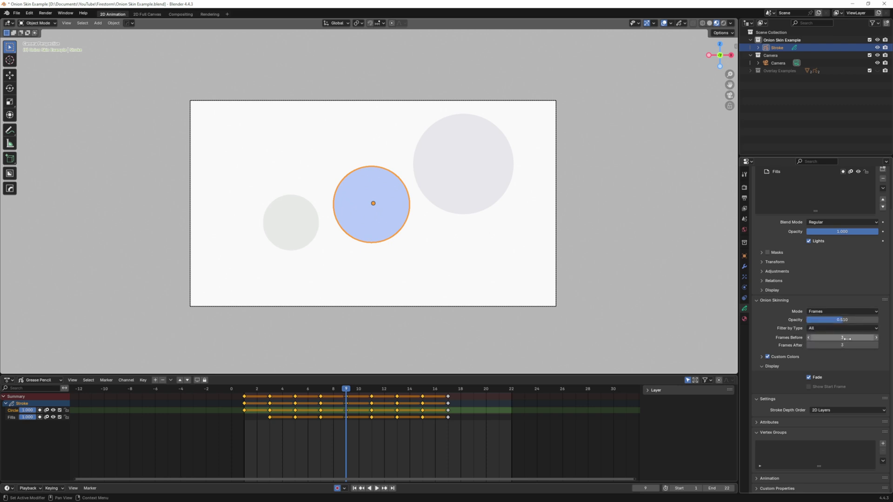
{"action": "left_click", "coordinate": [809, 337]}
{"action": "left_click", "coordinate": [809, 338]}
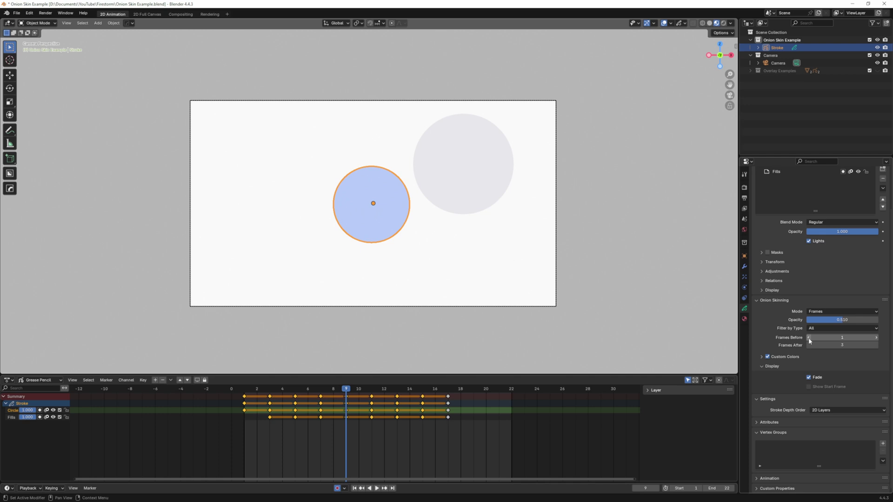
{"action": "left_click_drag", "start_coordinate": [809, 338], "coordinate": [827, 338]}
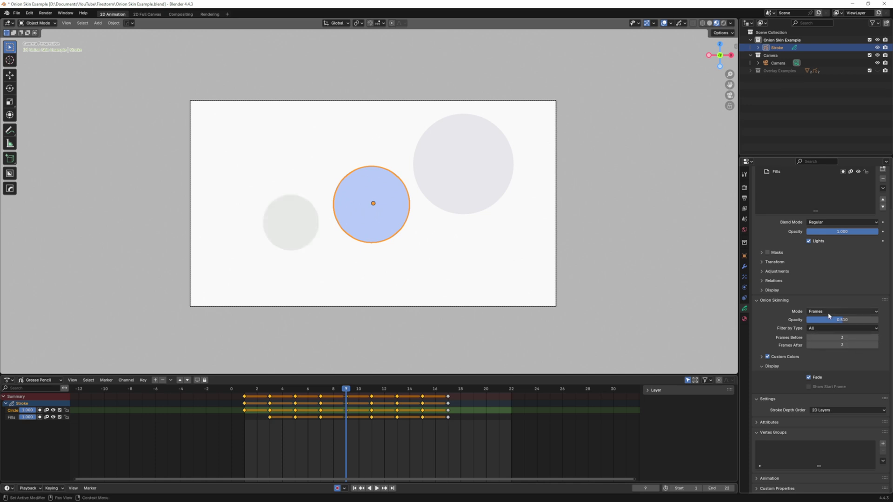
Set the Stroke object's onion skinning mode back to Keyframes and view the Filter by Type options
{"action": "left_click", "coordinate": [828, 313]}
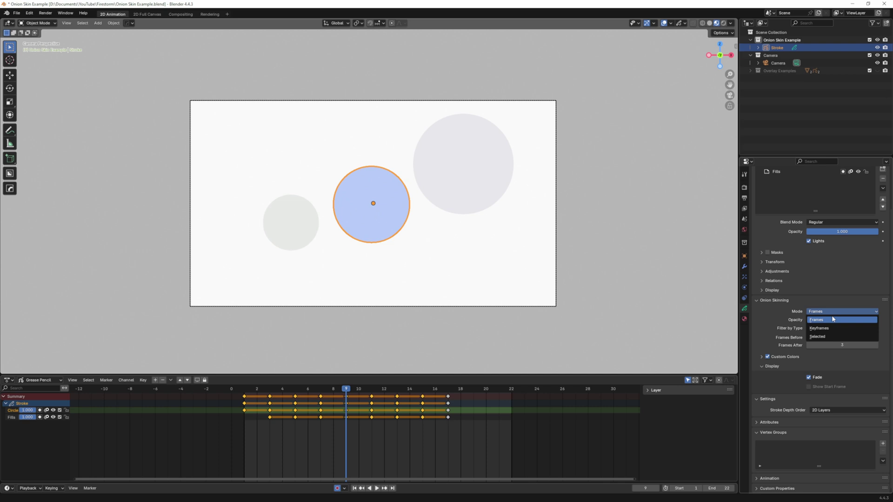
{"action": "left_click", "coordinate": [828, 328]}
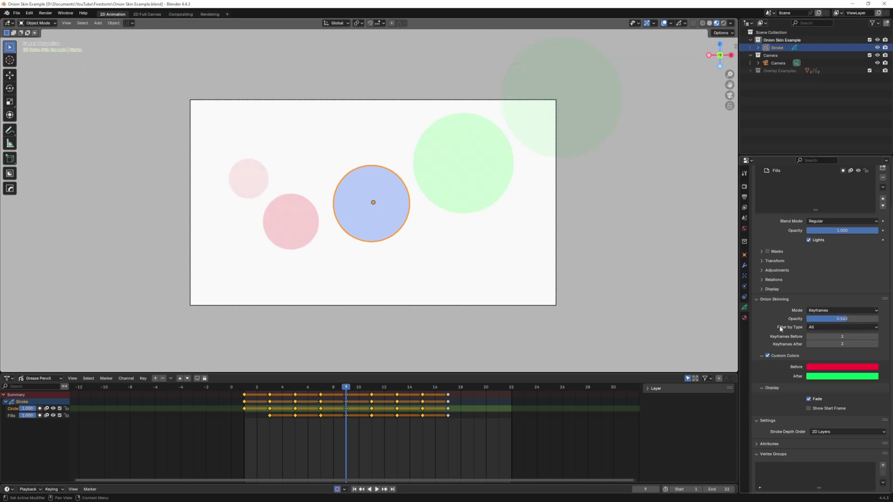
{"action": "left_click", "coordinate": [811, 327]}
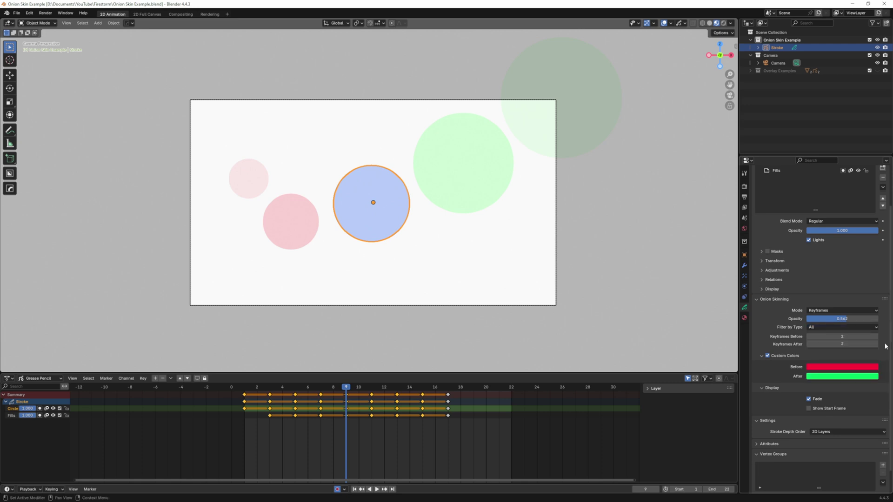
Set the keyframe type of the Stroke object's keyframes at frame 17 to Breakdown
{"action": "left_click", "coordinate": [850, 328]}
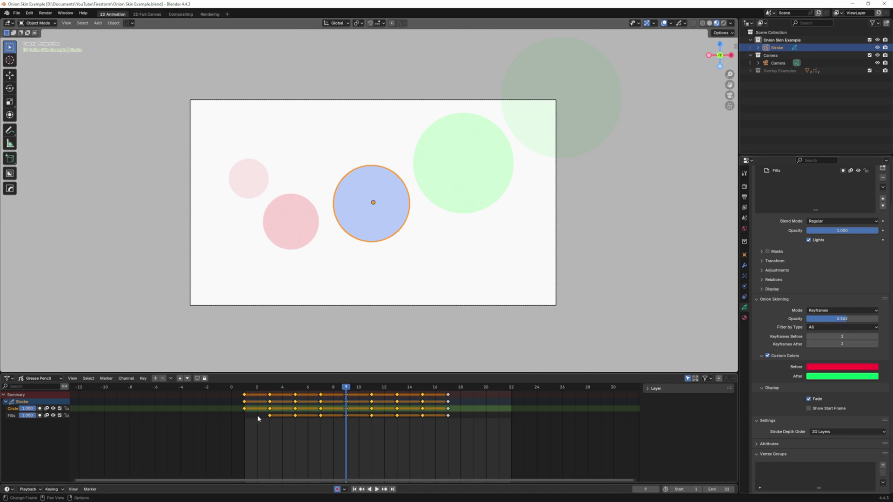
{"action": "left_click_drag", "start_coordinate": [482, 430], "coordinate": [448, 396]}
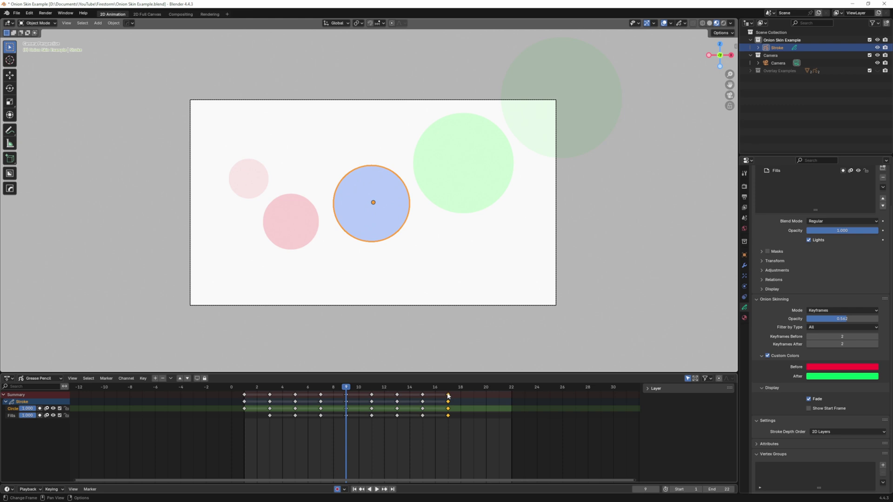
{"action": "right_click", "coordinate": [449, 396]}
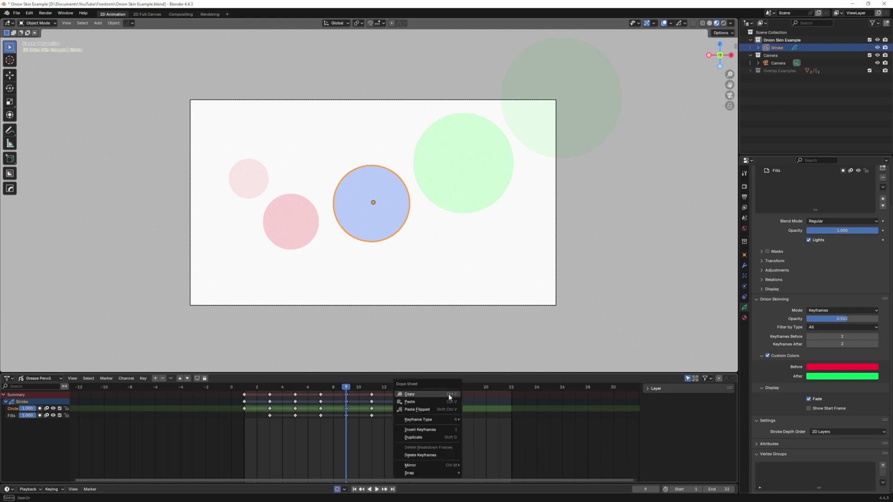
{"action": "mouse_move", "coordinate": [442, 420]}
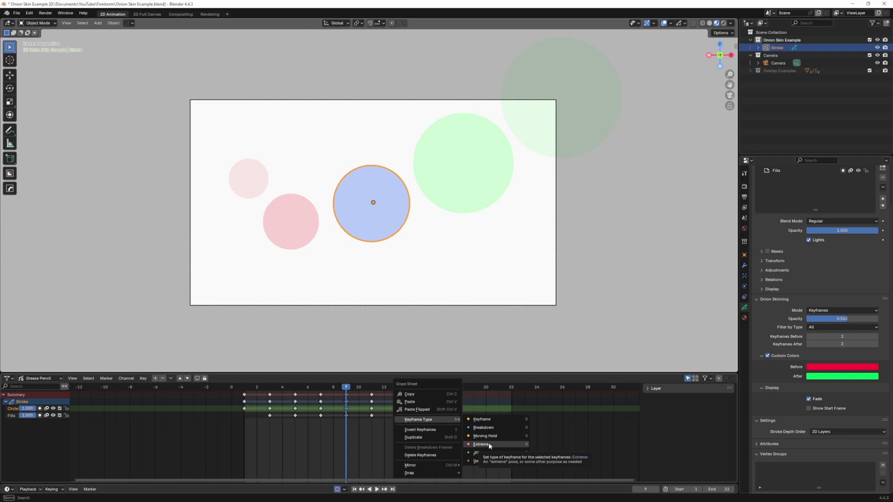
{"action": "left_click", "coordinate": [486, 427]}
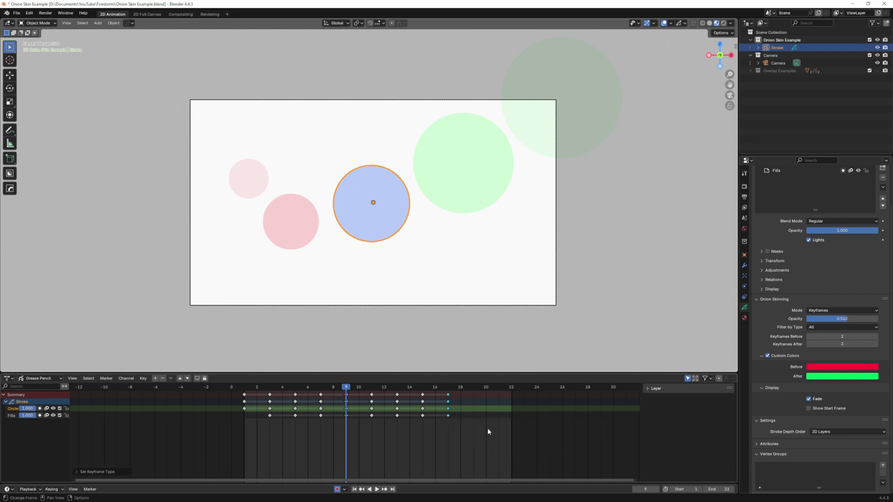
Jump the playhead to frame 17 and change the keyframes at frame 7 to the Breakdown type
{"action": "left_click_drag", "start_coordinate": [464, 392], "coordinate": [444, 427]}
{"action": "right_click", "coordinate": [450, 414]}
{"action": "key", "text": "ctrl+g"}
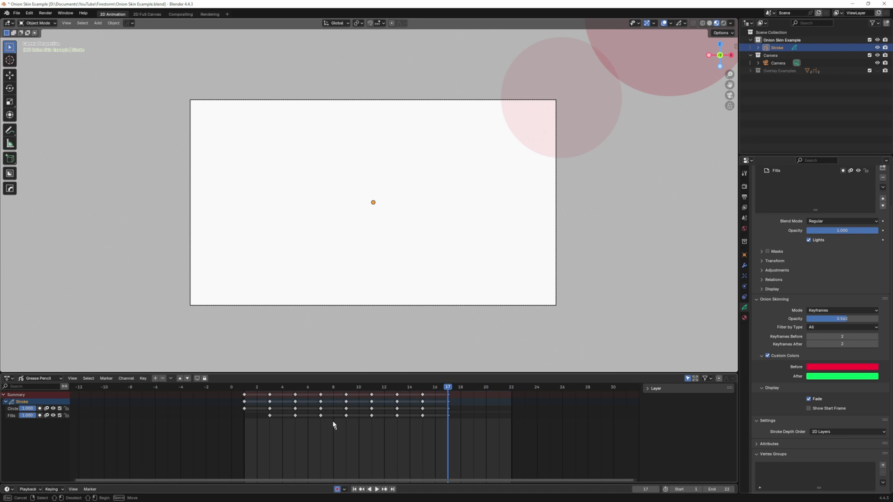
{"action": "left_click_drag", "start_coordinate": [338, 430], "coordinate": [318, 393]}
{"action": "right_click", "coordinate": [322, 395]}
{"action": "mouse_move", "coordinate": [322, 394]}
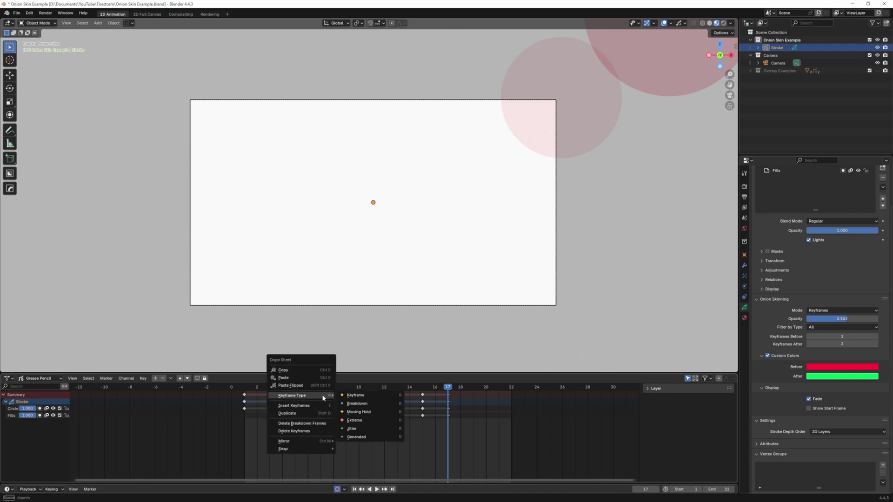
{"action": "left_click", "coordinate": [403, 403]}
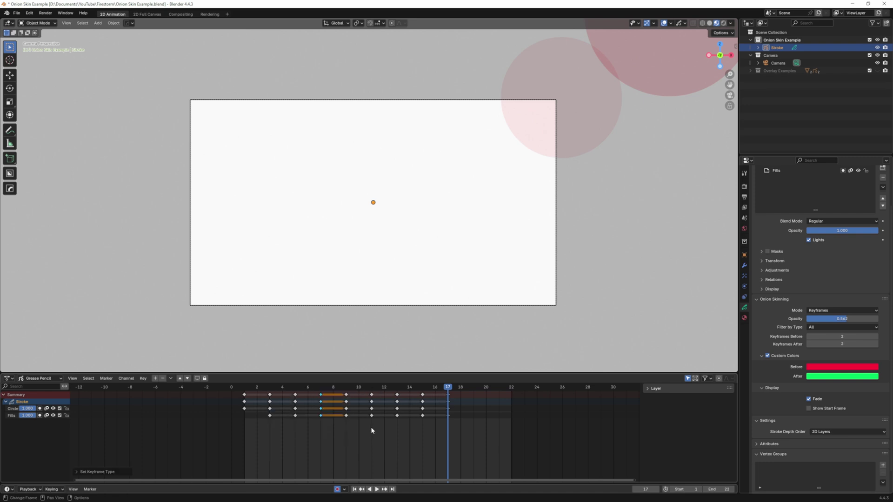
Change the keyframes at frame 11 to the Breakdown type and select all keyframes in the Dope Sheet
{"action": "left_click_drag", "start_coordinate": [371, 430], "coordinate": [374, 395]}
{"action": "right_click", "coordinate": [374, 395]}
{"action": "mouse_move", "coordinate": [374, 395]}
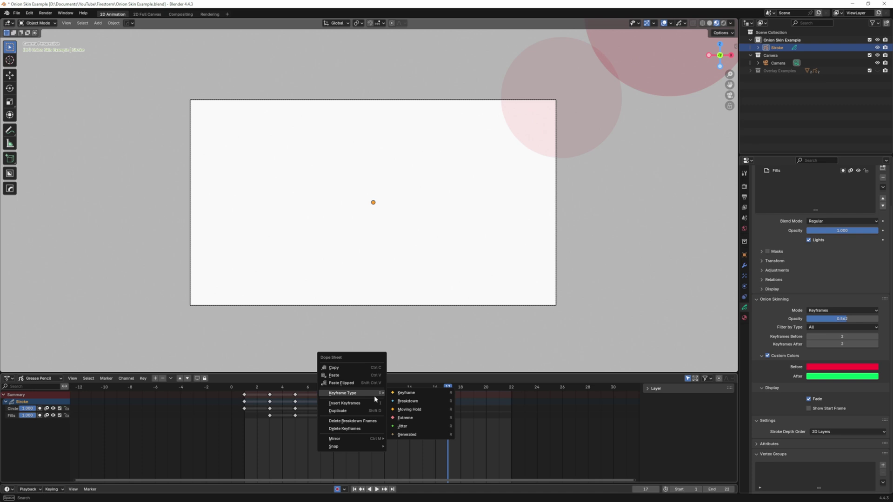
{"action": "left_click", "coordinate": [407, 400]}
{"action": "left_click_drag", "start_coordinate": [476, 427], "coordinate": [238, 389]}
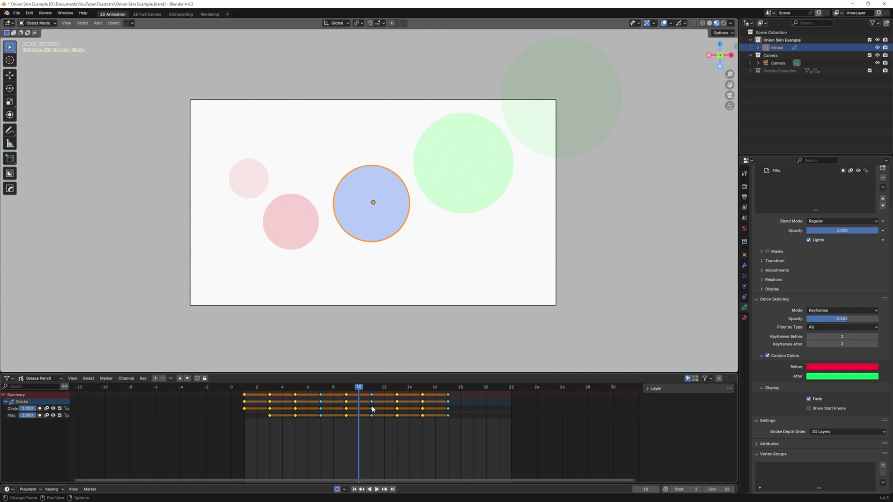
Filter the Stroke object's onion skins by the Breakdown keyframe type and scrub the timeline around frame 10
{"action": "left_click", "coordinate": [819, 328]}
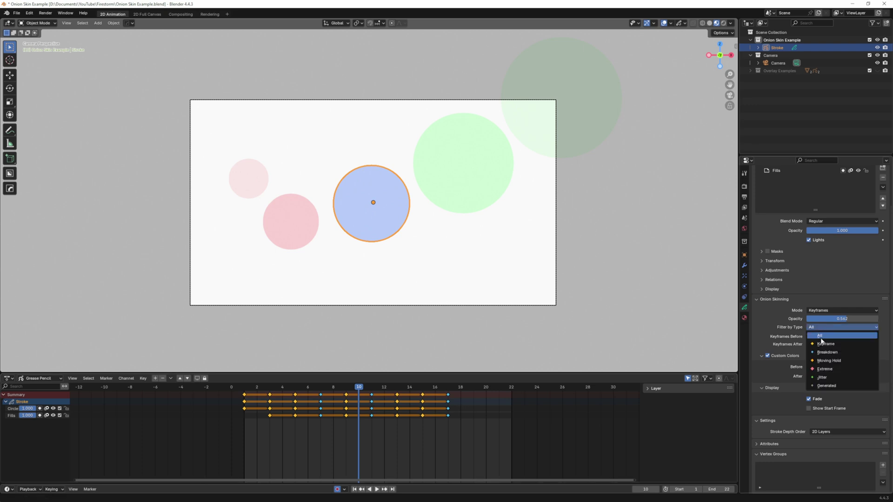
{"action": "left_click", "coordinate": [824, 352]}
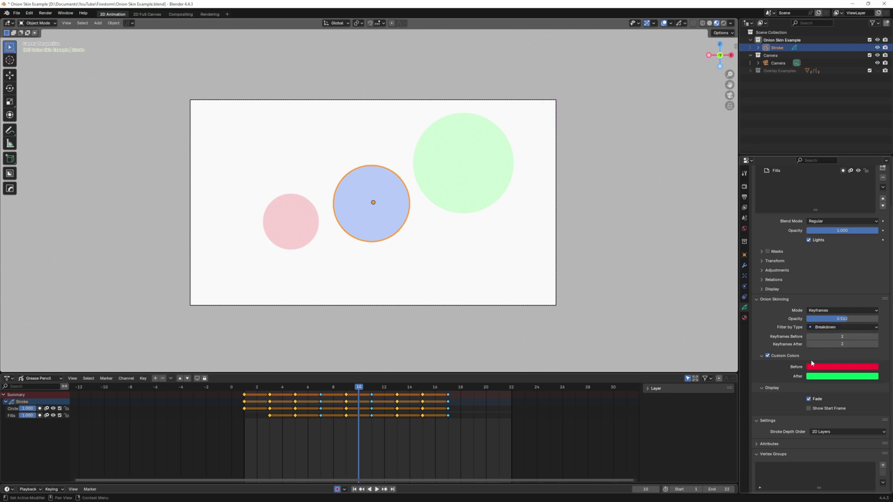
{"action": "left_click_drag", "start_coordinate": [365, 390], "coordinate": [386, 392]}
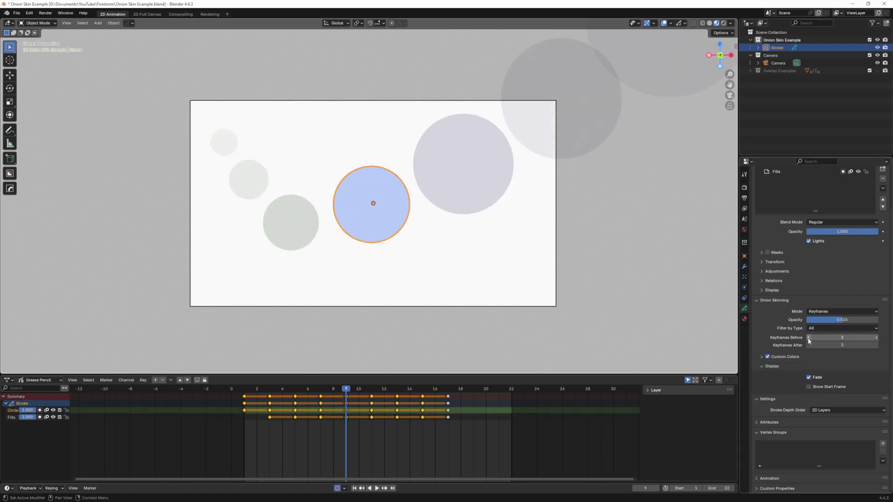
Set Keyframes Before and After to 2, raise the onion skin opacity to 0.562, and expand the Custom Colors settings
{"action": "left_click", "coordinate": [809, 338]}
{"action": "left_click", "coordinate": [809, 345]}
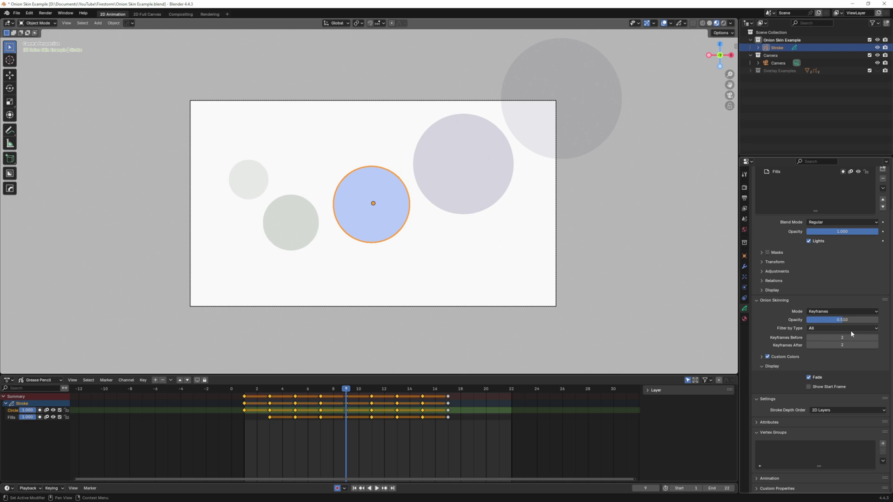
{"action": "mouse_move", "coordinate": [844, 320]}
{"action": "left_mouse_down"}
{"action": "mouse_move", "coordinate": [822, 320]}
{"action": "mouse_move", "coordinate": [846, 319]}
{"action": "left_mouse_up"}
{"action": "left_click", "coordinate": [761, 357]}
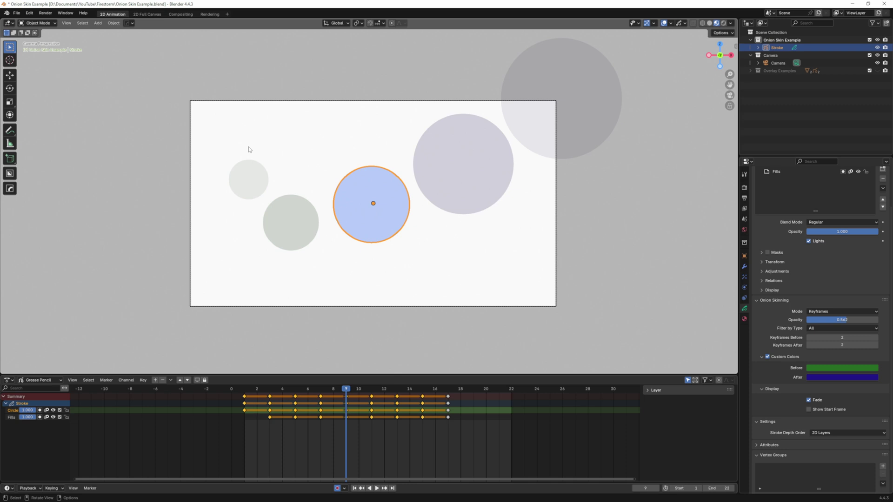
Change the onion skin Before color to a bright, fully saturated red
{"action": "left_click", "coordinate": [841, 370]}
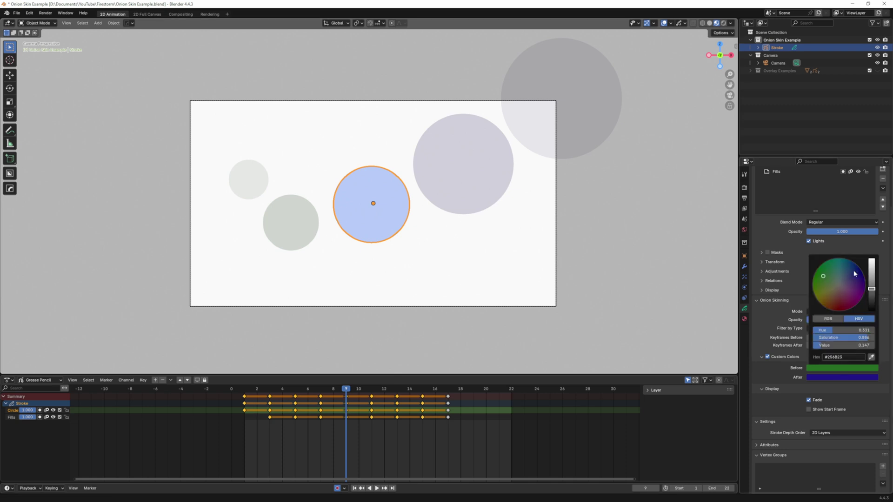
{"action": "left_click_drag", "start_coordinate": [823, 276], "coordinate": [871, 259]}
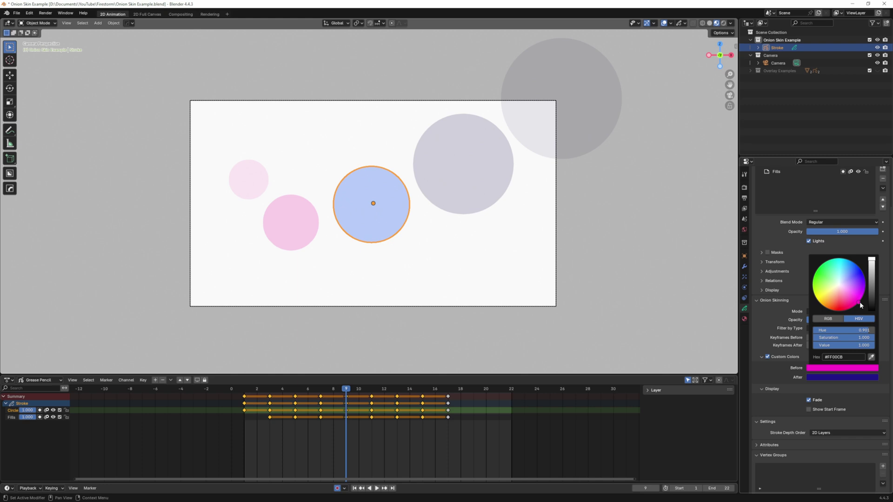
{"action": "left_click_drag", "start_coordinate": [859, 303], "coordinate": [843, 310]}
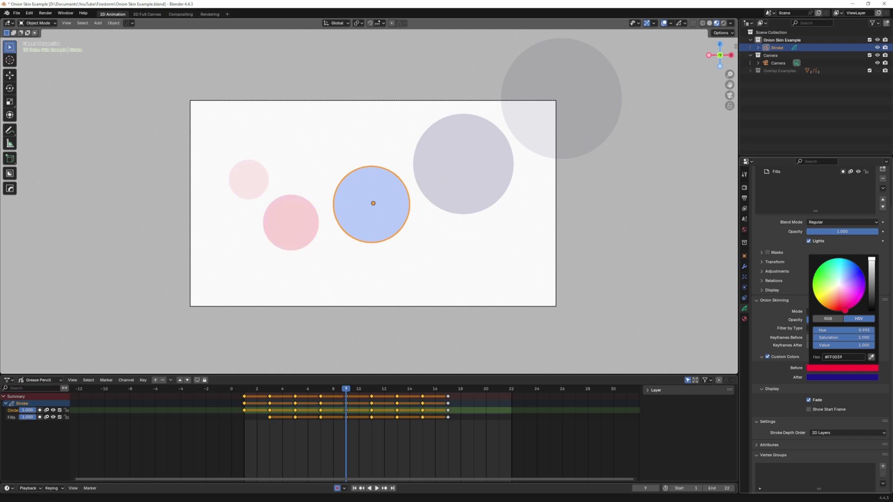
Change the onion skin After color to a bright green
{"action": "left_click", "coordinate": [835, 378]}
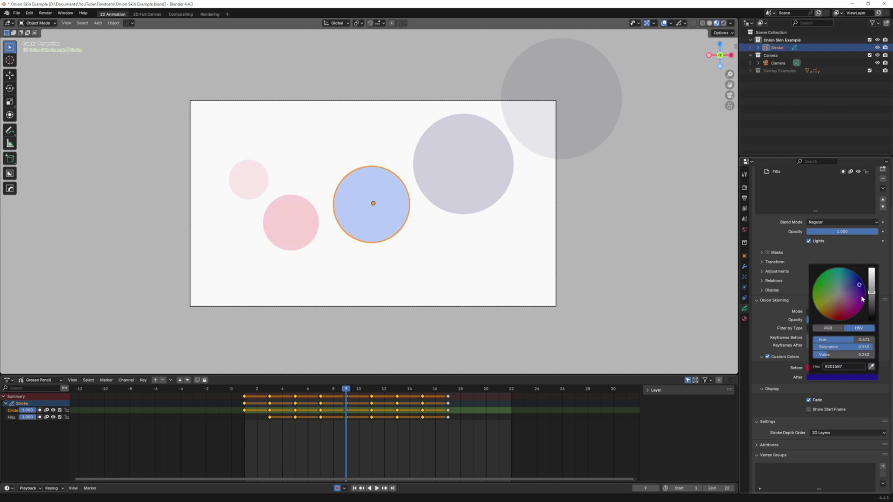
{"action": "left_click_drag", "start_coordinate": [862, 299], "coordinate": [817, 279]}
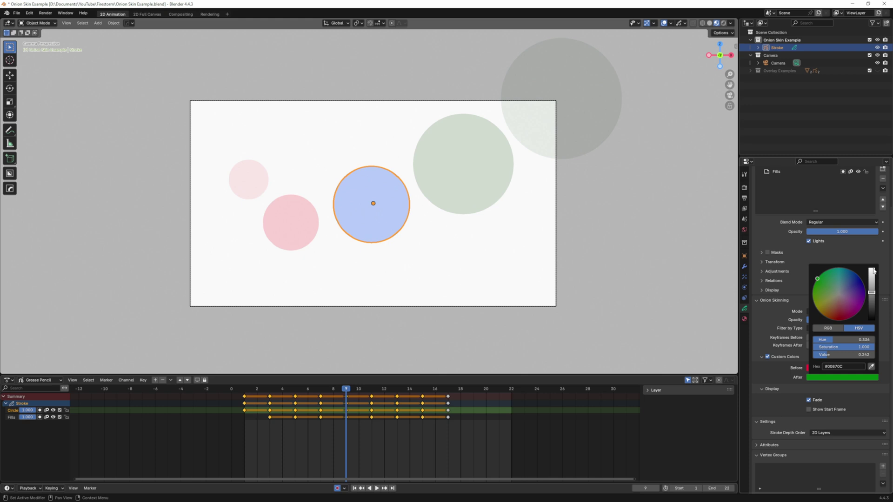
{"action": "left_click_drag", "start_coordinate": [874, 272], "coordinate": [872, 267]}
{"action": "left_click", "coordinate": [820, 289]}
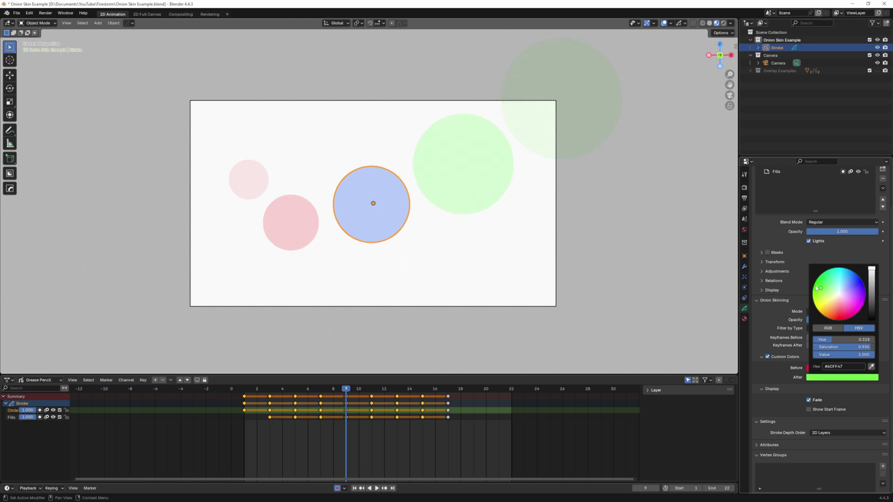
{"action": "left_click_drag", "start_coordinate": [817, 288], "coordinate": [814, 286]}
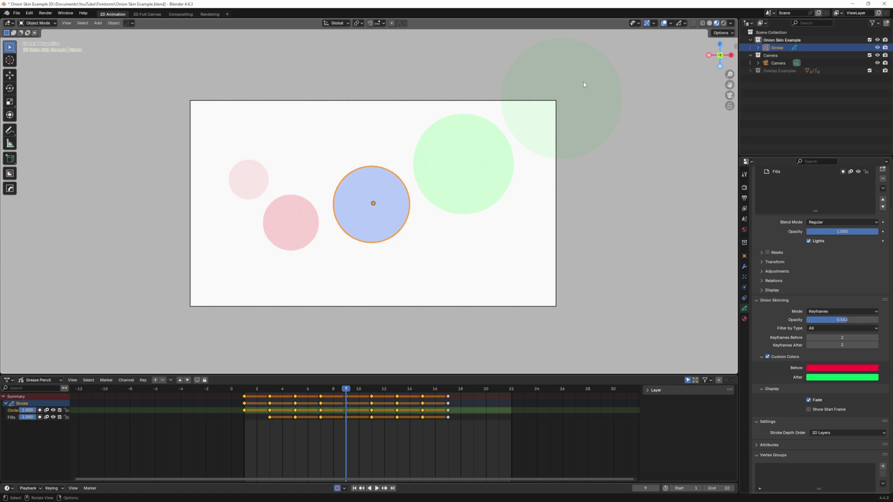
Turn off the onion skin Fade option to compare the ghost frames, and turn it back on
{"action": "left_click", "coordinate": [808, 401]}
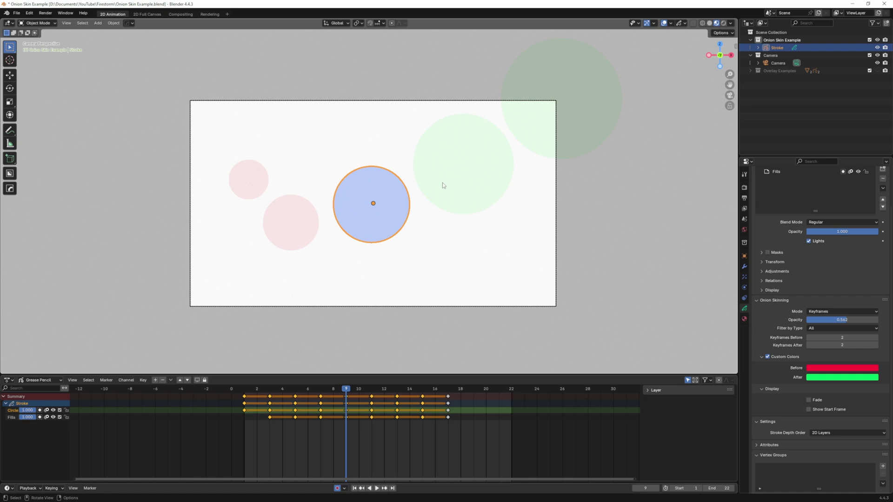
{"action": "left_click", "coordinate": [809, 400]}
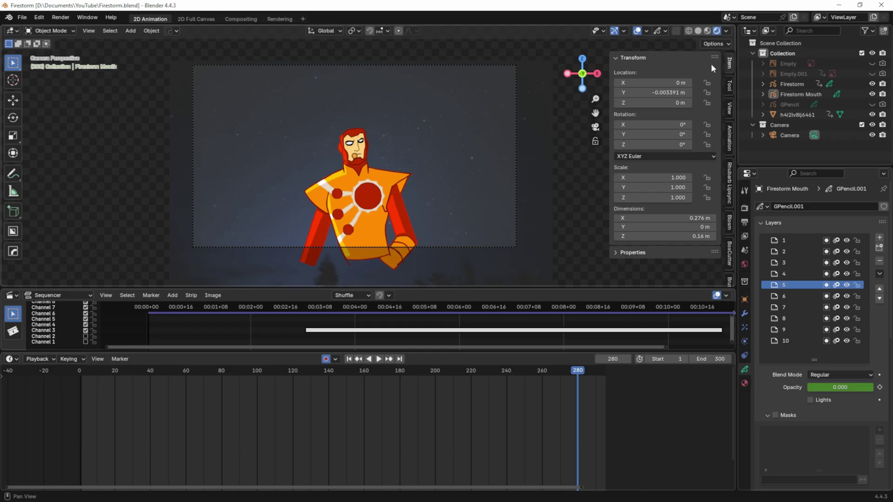
Go to frame 0 in the Firestorm scene and add a blank Grease Pencil object
{"action": "scroll", "coordinate": [401, 185], "scroll_direction": "up", "scroll_amount": 4}
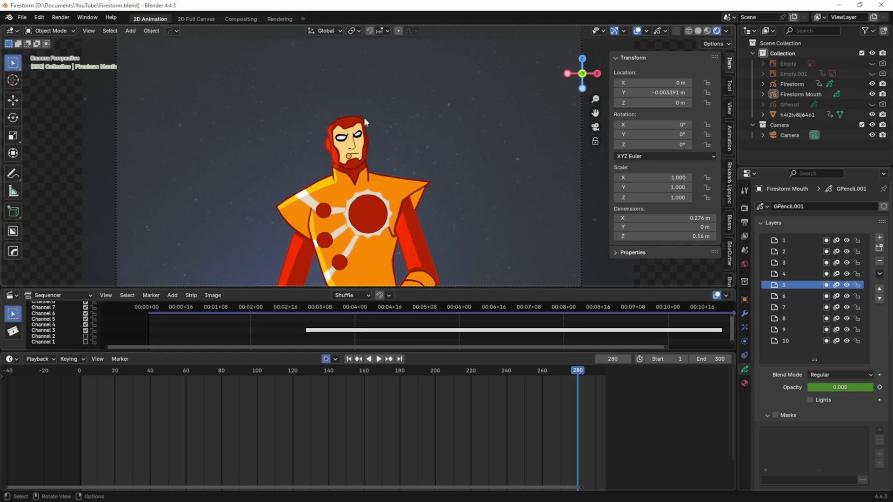
{"action": "key", "text": "shift+Left"}
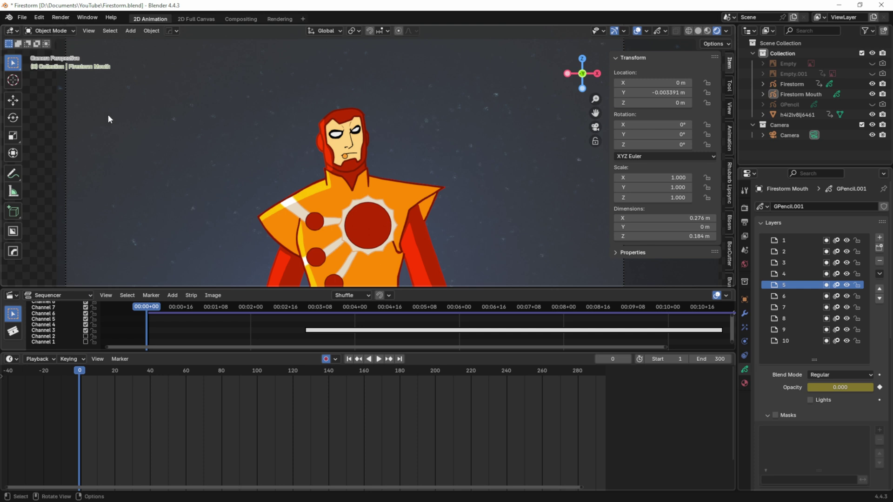
{"action": "key", "text": "shift+a"}
{"action": "mouse_move", "coordinate": [110, 115]}
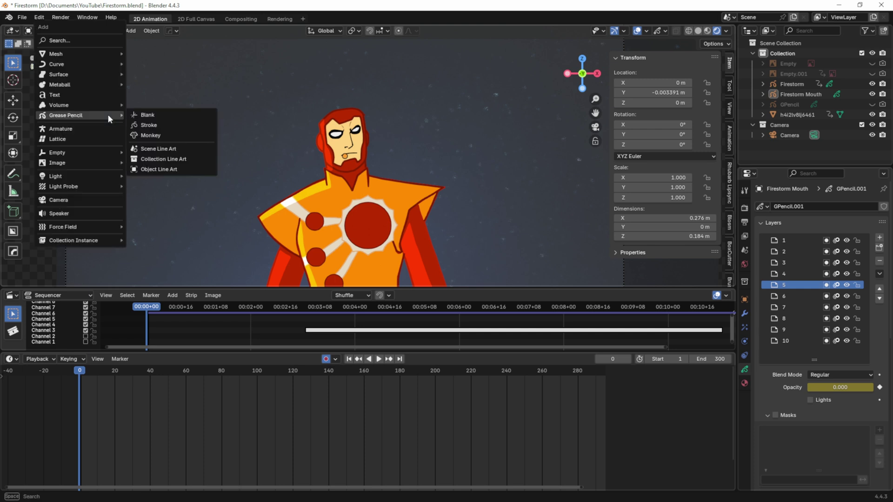
{"action": "left_click", "coordinate": [140, 116]}
Move the new Grease Pencil object about 0.108 m along the Y axis, behind the character
{"action": "mouse_move", "coordinate": [432, 135]}
{"action": "middle_mouse_down"}
{"action": "mouse_move", "coordinate": [453, 134]}
{"action": "mouse_move", "coordinate": [403, 138]}
{"action": "mouse_move", "coordinate": [407, 132]}
{"action": "middle_mouse_up"}
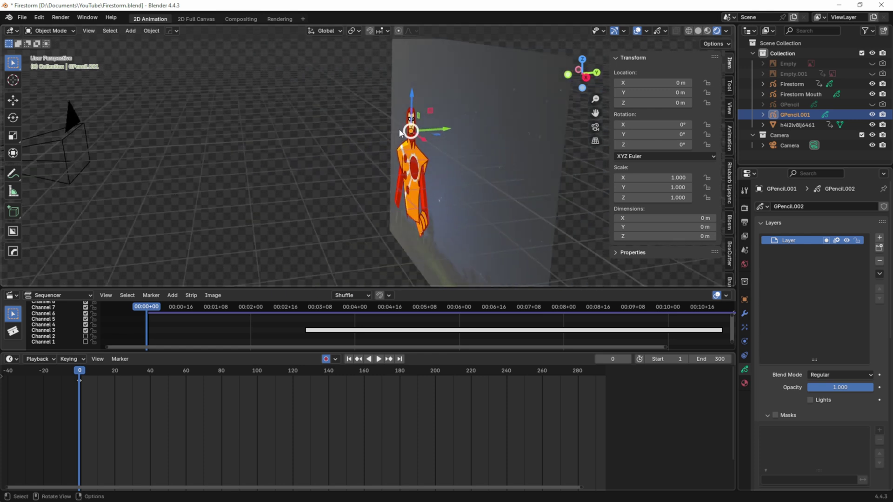
{"action": "scroll", "coordinate": [526, 93], "scroll_direction": "up", "scroll_amount": 4}
{"action": "middle_click_drag", "start_coordinate": [525, 93], "coordinate": [403, 177]}
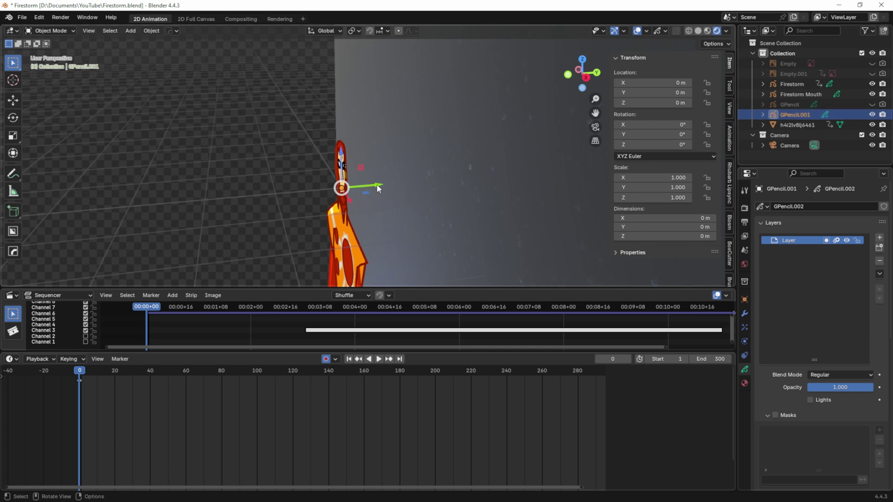
{"action": "left_click_drag", "start_coordinate": [379, 186], "coordinate": [386, 185]}
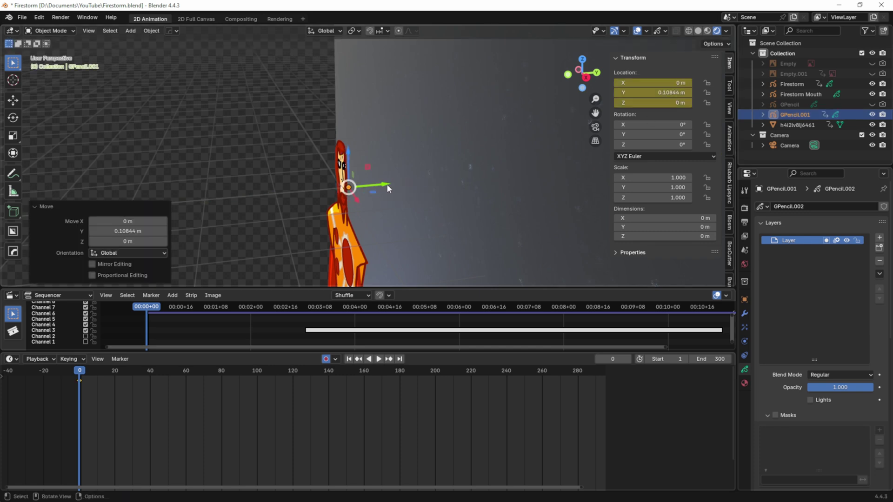
{"action": "middle_click_drag", "start_coordinate": [391, 182], "coordinate": [379, 179]}
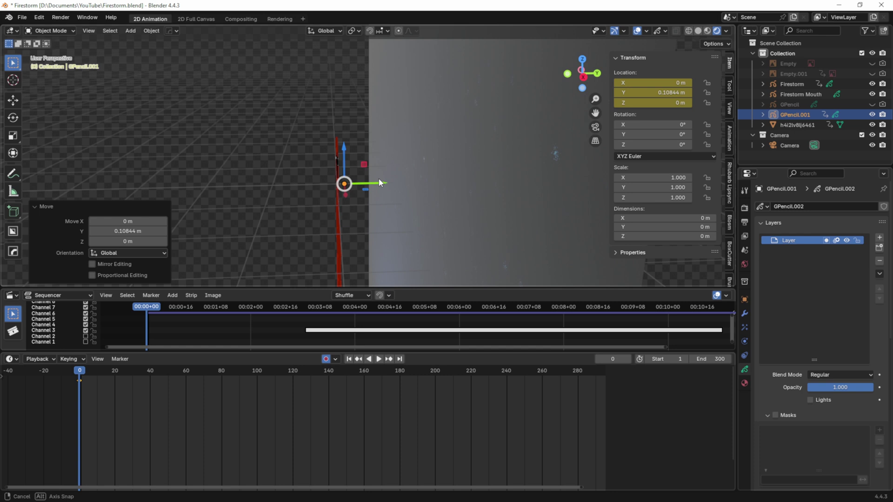
Rename the new Grease Pencil object to Fire and enlarge the 3D viewport in camera view
{"action": "double_click", "coordinate": [795, 114]}
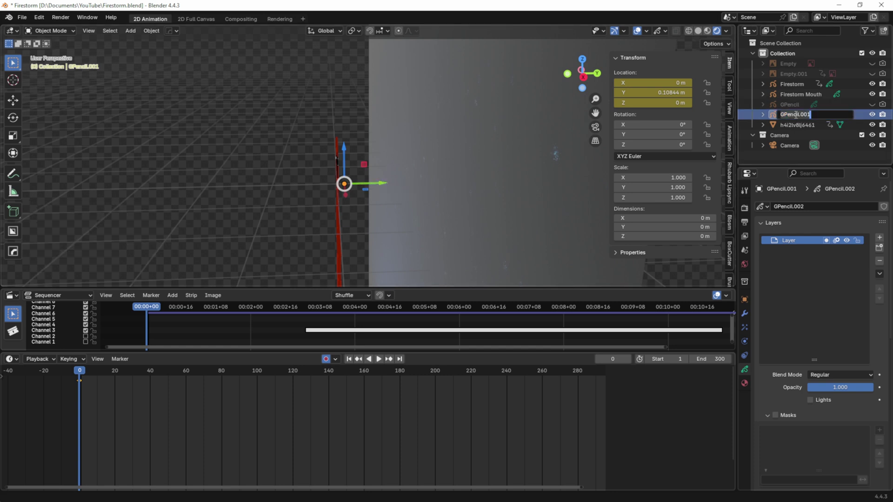
{"action": "type", "text": "Fire"}
{"action": "key", "text": "Return"}
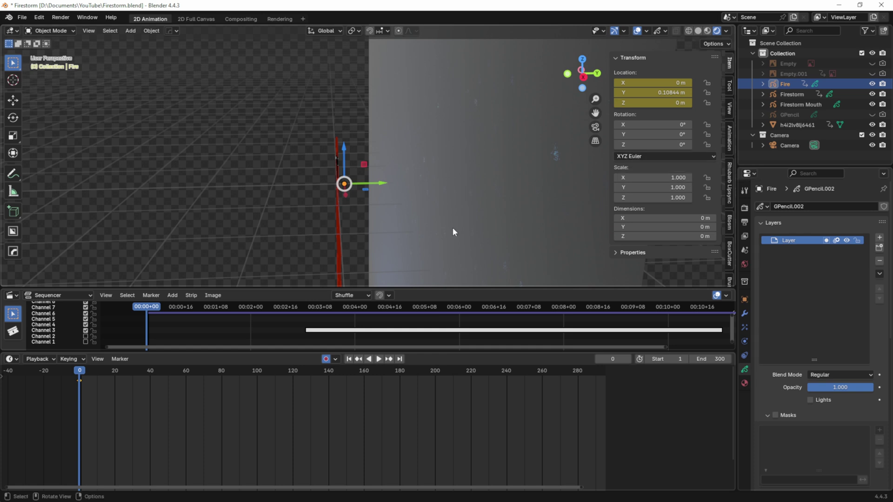
{"action": "key", "text": "KP_0"}
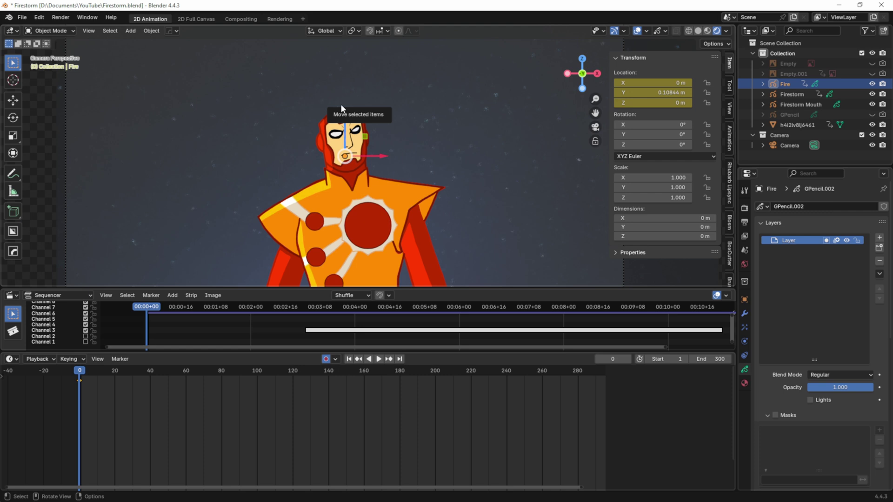
{"action": "mouse_move", "coordinate": [409, 287]}
{"action": "left_mouse_down"}
{"action": "mouse_move", "coordinate": [410, 317]}
{"action": "mouse_move", "coordinate": [409, 292]}
{"action": "left_mouse_up"}
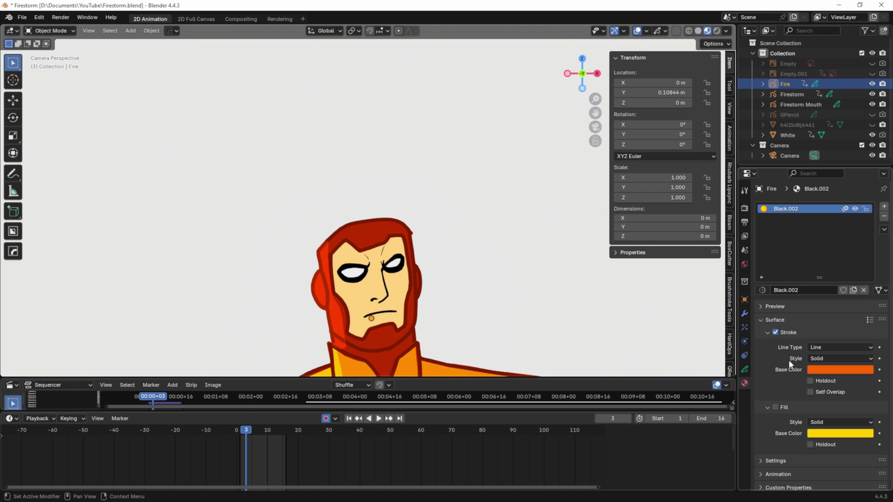
Switch the Fire object to Draw Mode and, at frame 0, draw a flame outline about 2.47 m wide and 0.81 m tall behind the head
{"action": "mouse_move", "coordinate": [844, 372]}
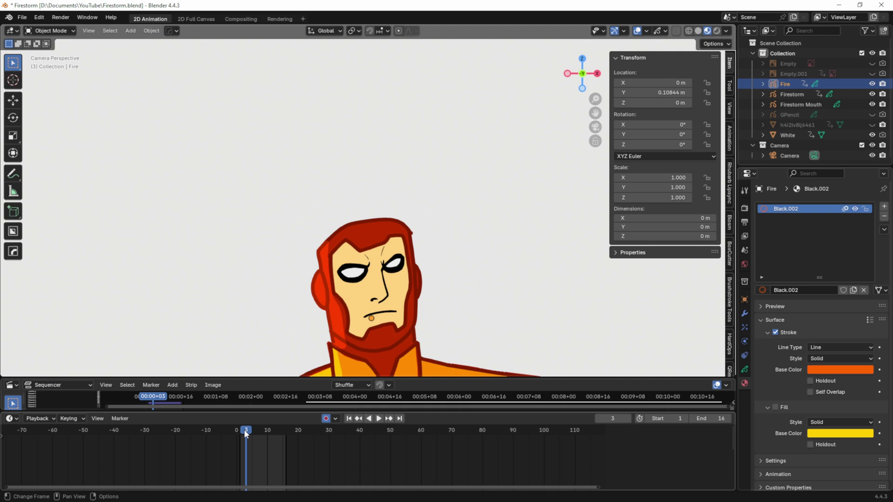
{"action": "left_click_drag", "start_coordinate": [246, 434], "coordinate": [240, 433]}
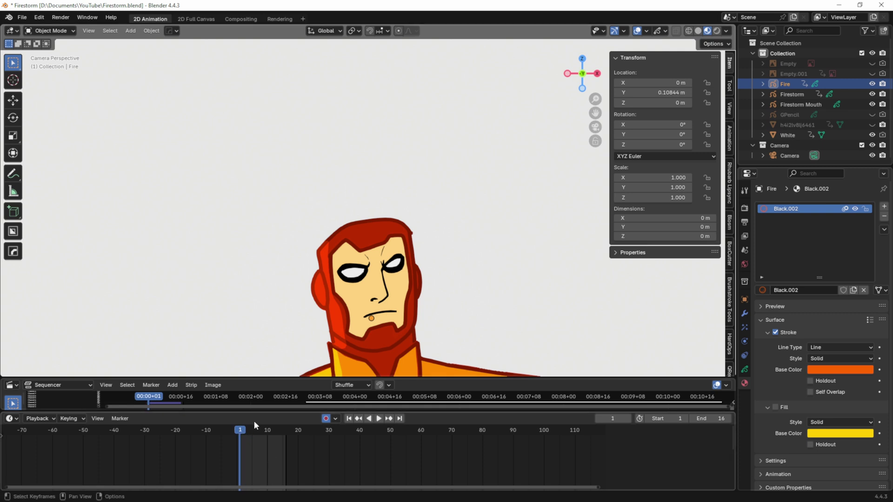
{"action": "key", "text": "Left"}
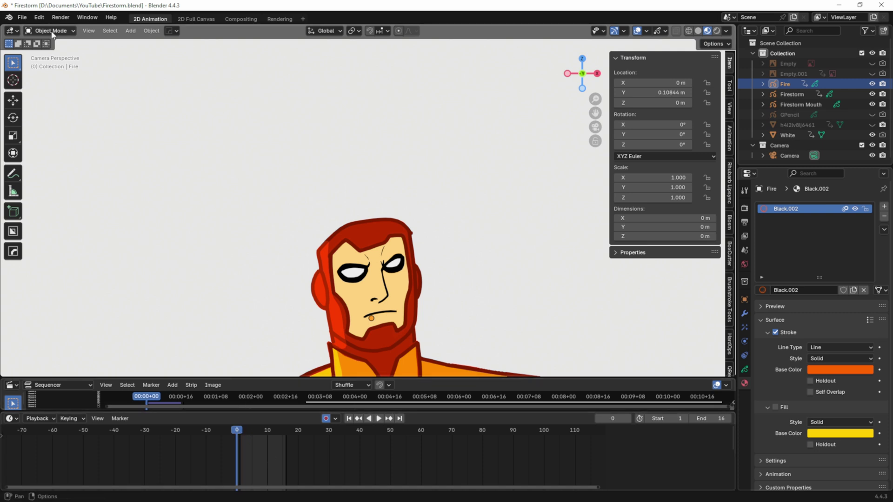
{"action": "left_click", "coordinate": [51, 31]}
{"action": "left_click", "coordinate": [50, 76]}
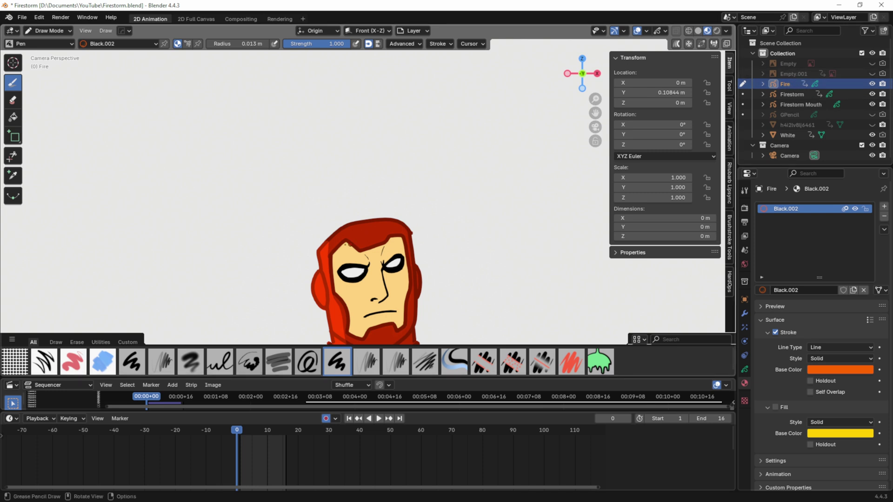
{"action": "left_click_drag", "start_coordinate": [323, 251], "coordinate": [338, 254]}
{"action": "mouse_move", "coordinate": [420, 217]}
{"action": "left_mouse_down"}
{"action": "mouse_move", "coordinate": [420, 189]}
{"action": "mouse_move", "coordinate": [149, 168]}
{"action": "mouse_move", "coordinate": [164, 218]}
{"action": "mouse_move", "coordinate": [318, 257]}
{"action": "left_mouse_up"}
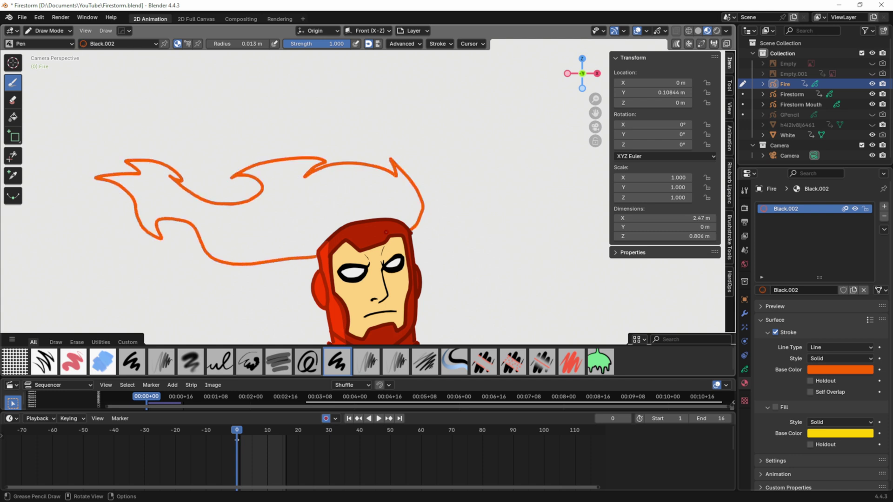
Turn on the Fill of the Black.002 material to preview the flame filled with yellow on the character
{"action": "left_click", "coordinate": [775, 408]}
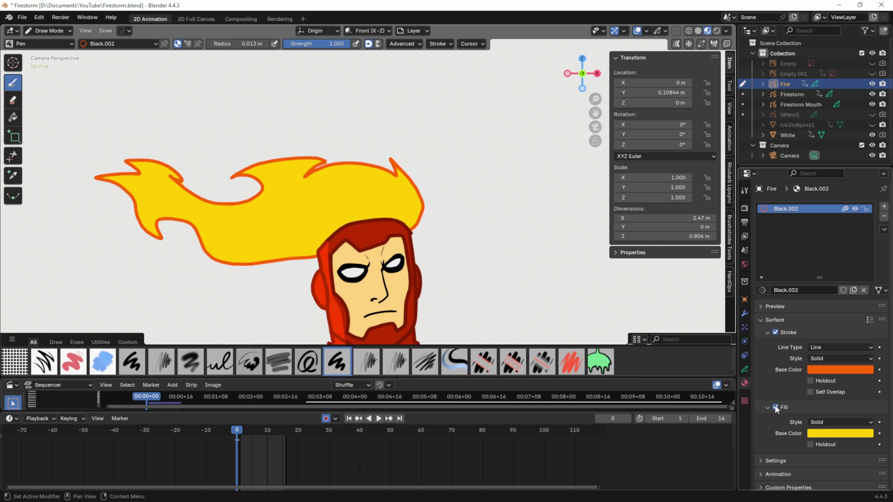
{"action": "scroll", "coordinate": [521, 233], "scroll_direction": "down", "scroll_amount": 6}
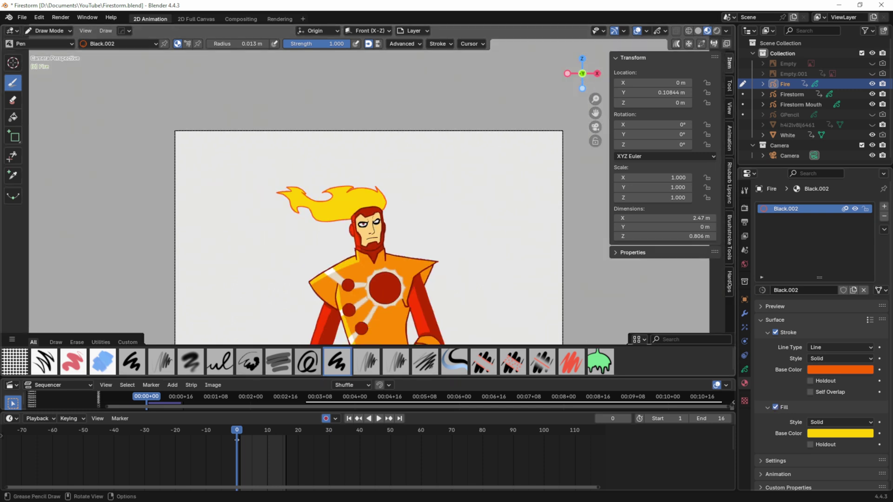
{"action": "scroll", "coordinate": [287, 200], "scroll_direction": "up", "scroll_amount": 1}
{"action": "scroll", "coordinate": [288, 200], "scroll_direction": "up", "scroll_amount": 4}
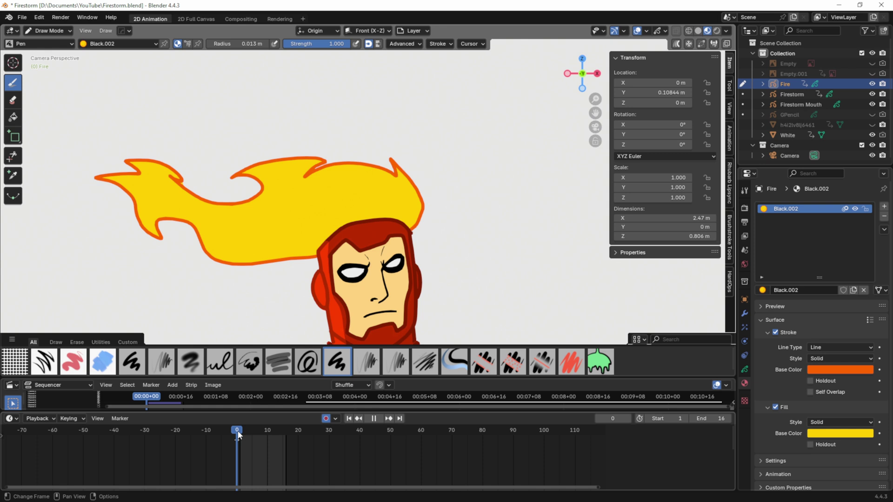
At frame 3, turn off the material's Fill and draw a second flame outline about 2.23 m wide and 0.97 m tall
{"action": "left_click_drag", "start_coordinate": [237, 433], "coordinate": [246, 432]}
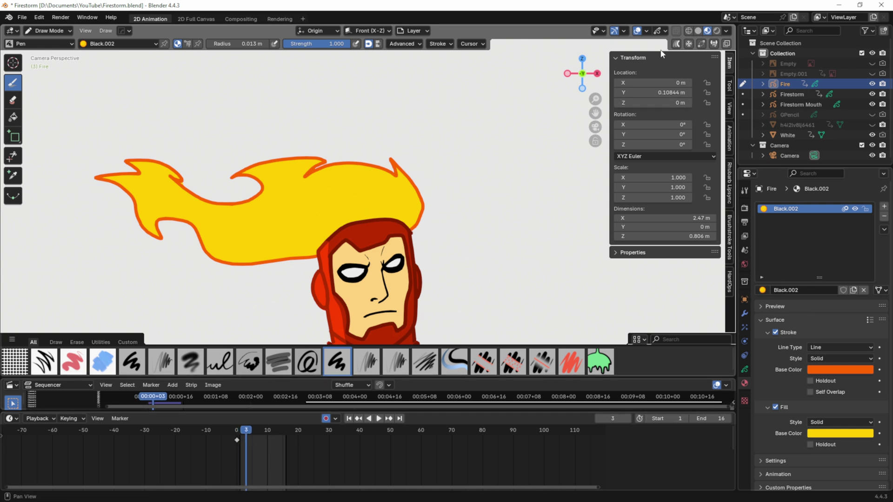
{"action": "left_click", "coordinate": [665, 30]}
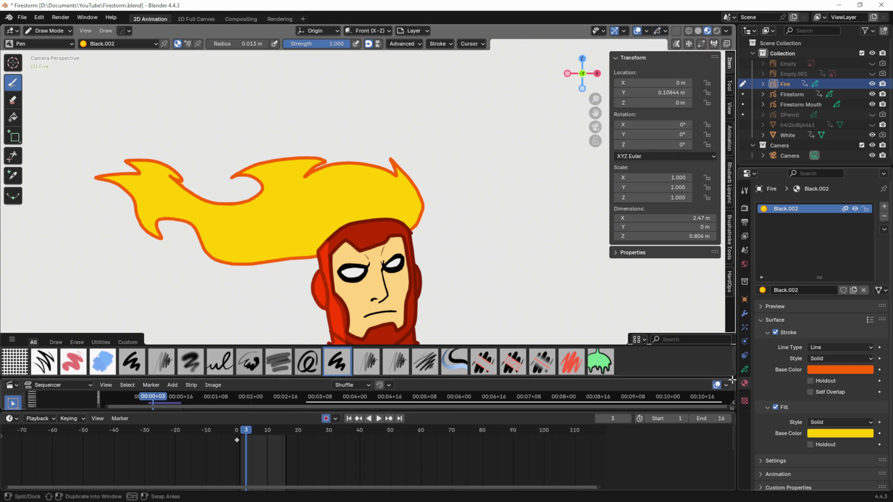
{"action": "left_click", "coordinate": [744, 370]}
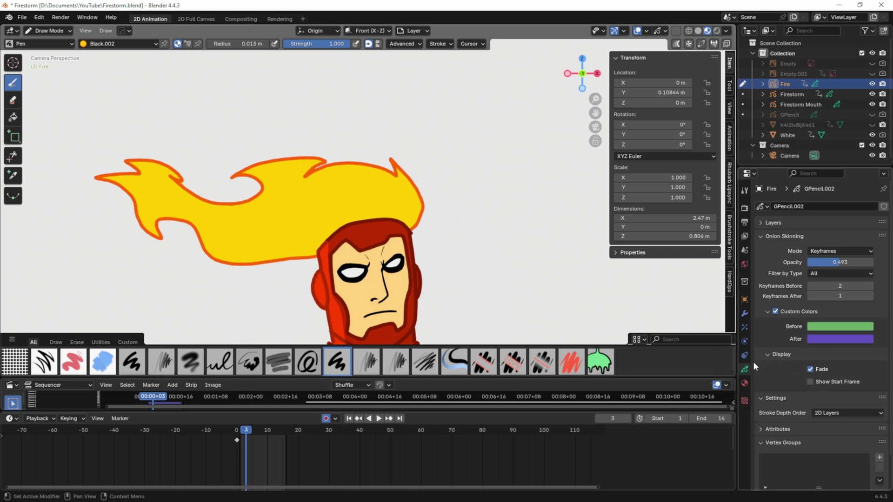
{"action": "left_click", "coordinate": [744, 384]}
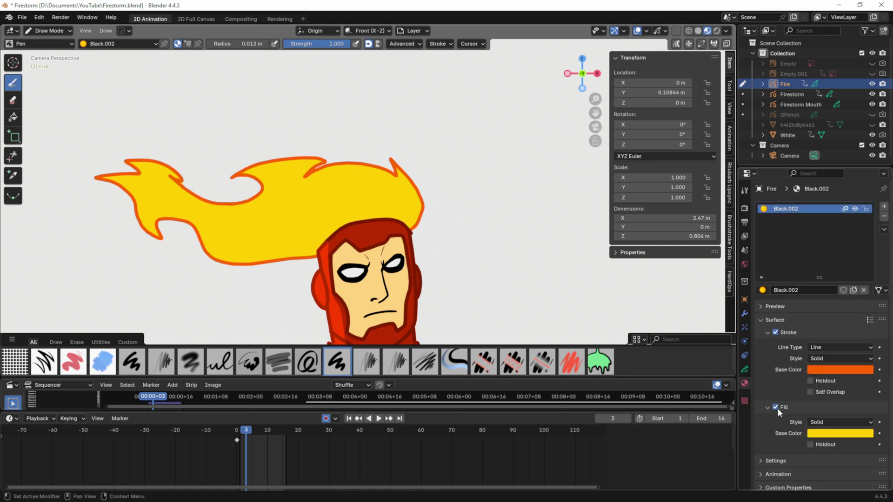
{"action": "left_click", "coordinate": [776, 408]}
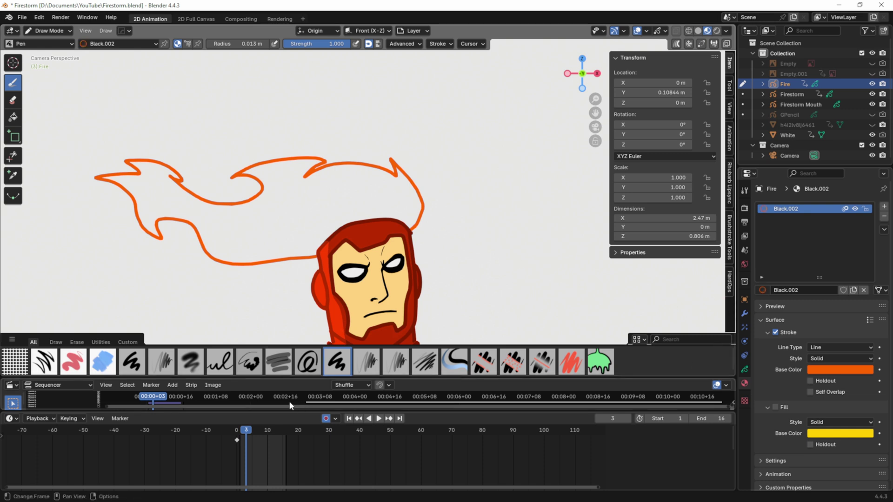
{"action": "left_click_drag", "start_coordinate": [411, 229], "coordinate": [424, 213]}
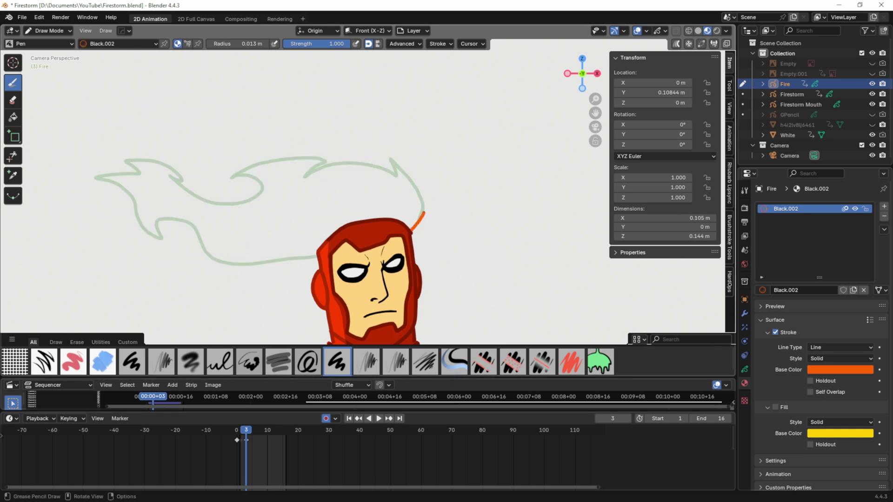
{"action": "mouse_move", "coordinate": [411, 175]}
{"action": "left_mouse_down"}
{"action": "mouse_move", "coordinate": [388, 154]}
{"action": "mouse_move", "coordinate": [335, 154]}
{"action": "mouse_move", "coordinate": [341, 145]}
{"action": "mouse_move", "coordinate": [289, 131]}
{"action": "mouse_move", "coordinate": [273, 131]}
{"action": "mouse_move", "coordinate": [282, 139]}
{"action": "mouse_move", "coordinate": [213, 128]}
{"action": "mouse_move", "coordinate": [151, 151]}
{"action": "left_mouse_up"}
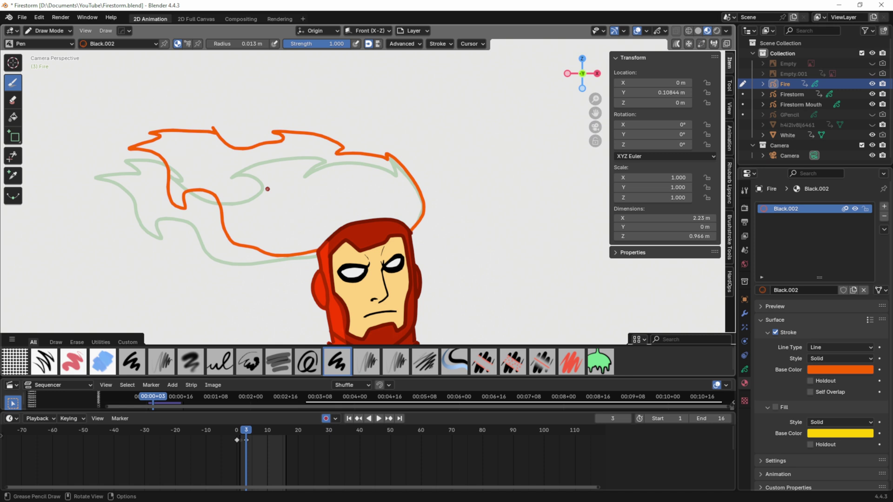
At frame 6, check the Onion Skinning settings and draw a flame outline about 2.31 m wide and 1.2 m tall
{"action": "left_click_drag", "start_coordinate": [248, 434], "coordinate": [255, 434]}
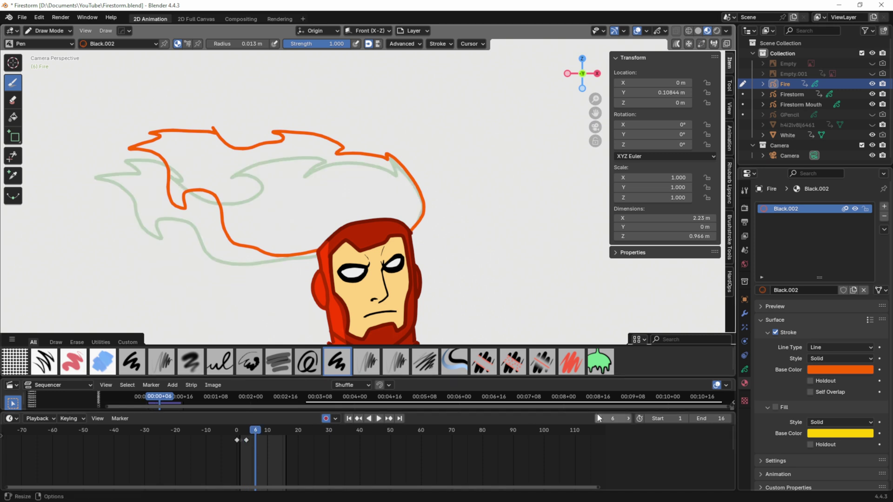
{"action": "left_click", "coordinate": [745, 370]}
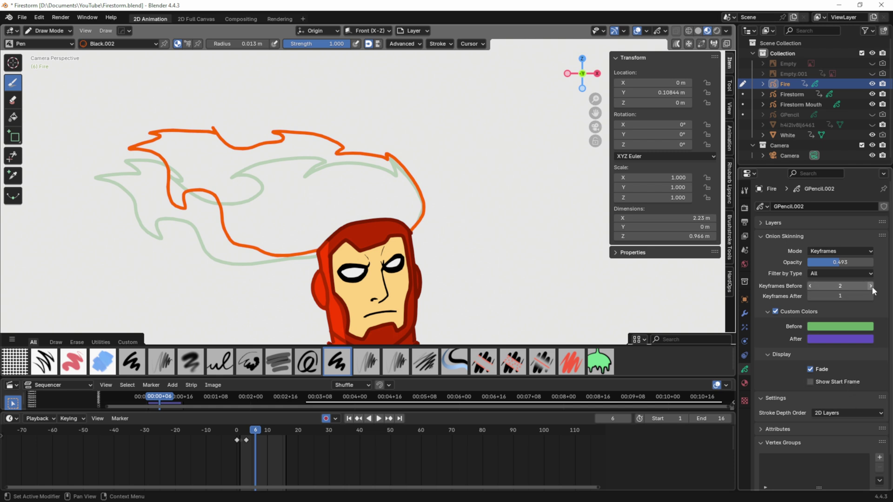
{"action": "left_click", "coordinate": [811, 285]}
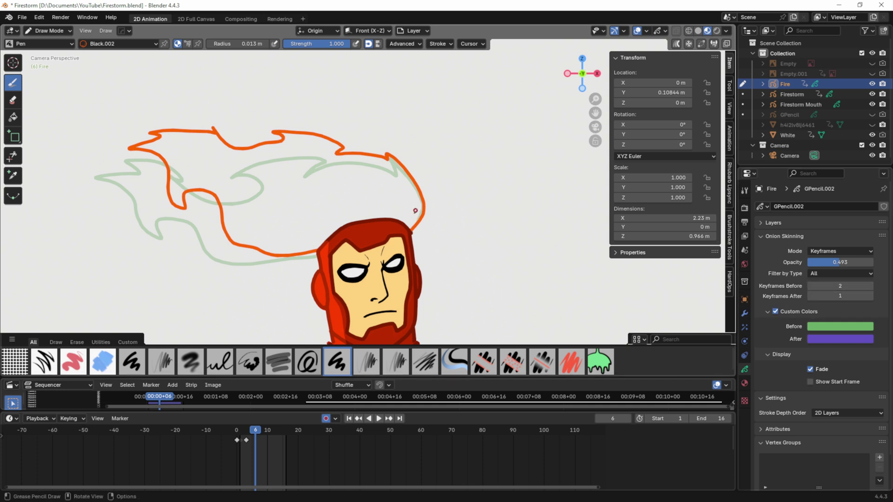
{"action": "mouse_move", "coordinate": [412, 228]}
{"action": "left_mouse_down"}
{"action": "mouse_move", "coordinate": [346, 120]}
{"action": "mouse_move", "coordinate": [131, 131]}
{"action": "mouse_move", "coordinate": [122, 164]}
{"action": "mouse_move", "coordinate": [318, 254]}
{"action": "left_mouse_up"}
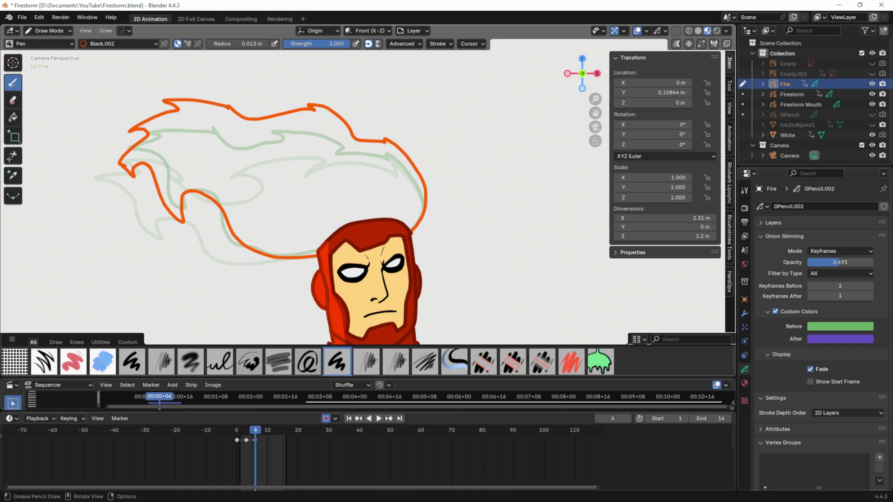
At frame 9, draw a flame outline about 2.22 m wide and 1.07 m tall, using the ghosted frames as reference
{"action": "left_click", "coordinate": [263, 436]}
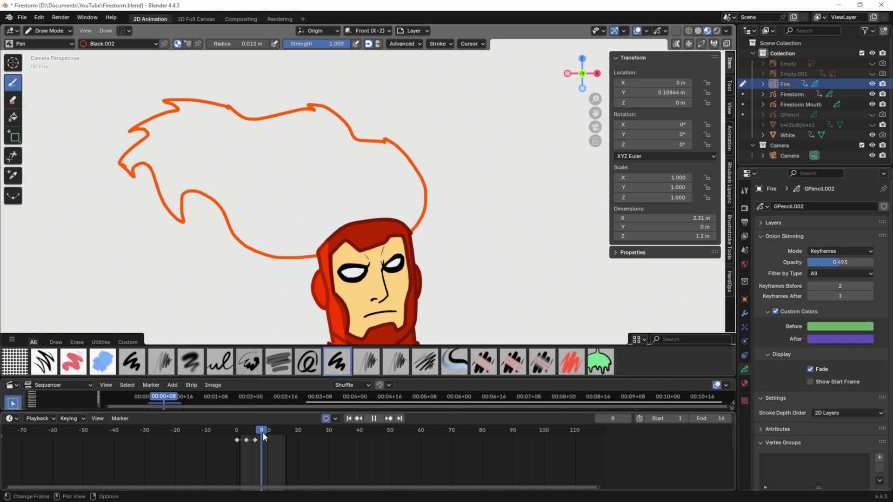
{"action": "left_click_drag", "start_coordinate": [263, 438], "coordinate": [265, 430]}
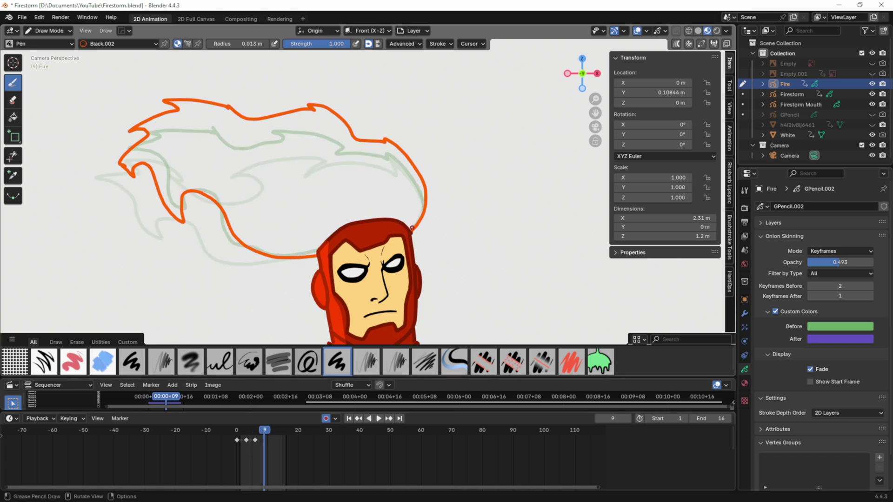
{"action": "mouse_move", "coordinate": [412, 228]}
{"action": "left_mouse_down"}
{"action": "mouse_move", "coordinate": [384, 157]}
{"action": "mouse_move", "coordinate": [278, 130]}
{"action": "mouse_move", "coordinate": [123, 150]}
{"action": "mouse_move", "coordinate": [320, 257]}
{"action": "left_mouse_up"}
Draw a flame outline about 2.15 m by 0.91 m at frame 12 and another about 2.23 m by 1.17 m at frame 14
{"action": "left_click_drag", "start_coordinate": [265, 433], "coordinate": [273, 433]}
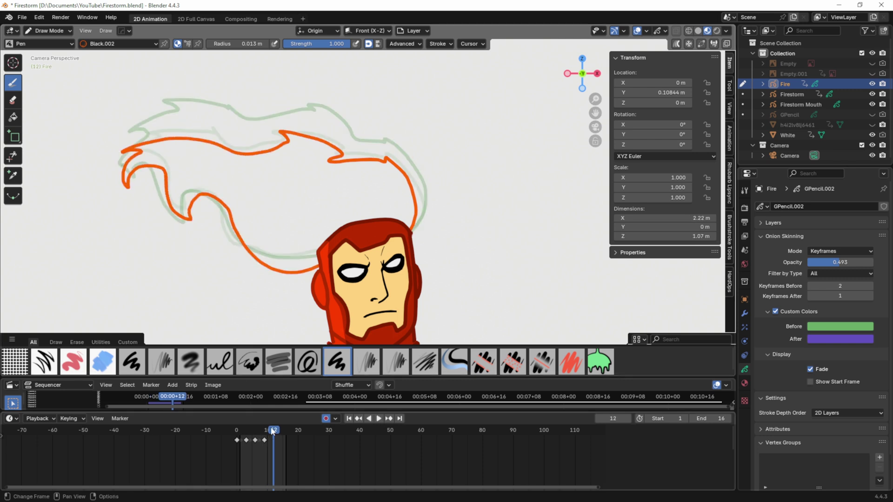
{"action": "mouse_move", "coordinate": [411, 228]}
{"action": "left_mouse_down"}
{"action": "mouse_move", "coordinate": [314, 166]}
{"action": "mouse_move", "coordinate": [198, 156]}
{"action": "mouse_move", "coordinate": [170, 233]}
{"action": "mouse_move", "coordinate": [316, 271]}
{"action": "left_mouse_up"}
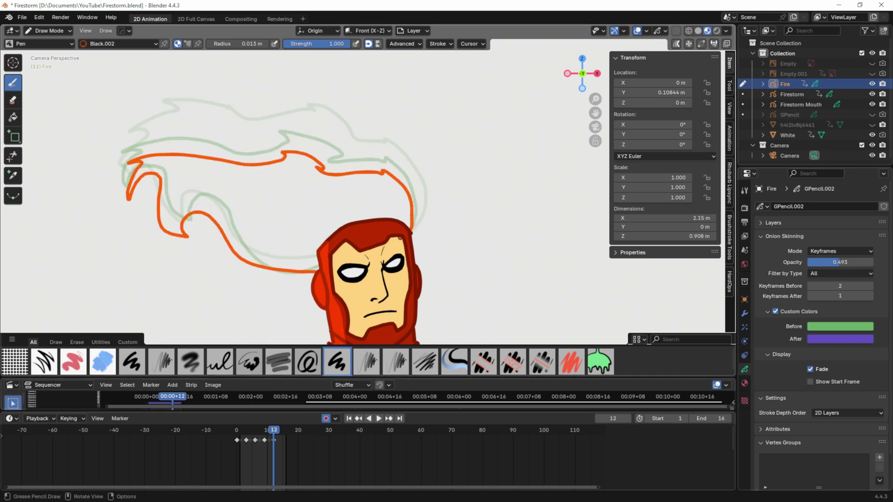
{"action": "left_click", "coordinate": [283, 432]}
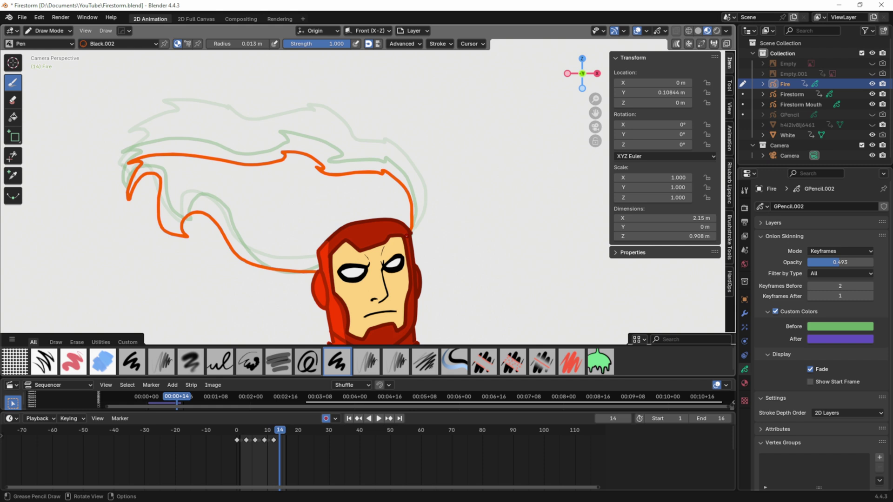
{"action": "mouse_move", "coordinate": [407, 235]}
{"action": "left_mouse_down"}
{"action": "mouse_move", "coordinate": [416, 183]}
{"action": "mouse_move", "coordinate": [232, 138]}
{"action": "mouse_move", "coordinate": [317, 271]}
{"action": "left_mouse_up"}
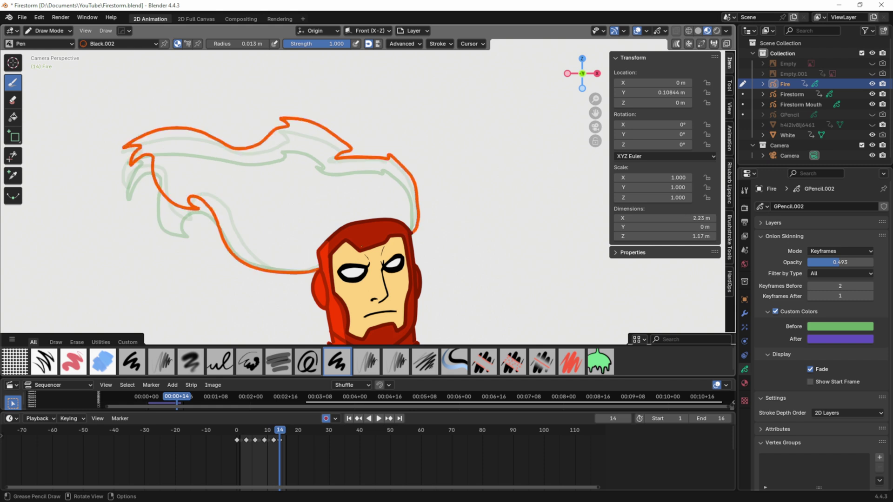
Turn on the yellow Fill of the Black.002 material and play back the flame animation
{"action": "left_click", "coordinate": [744, 383]}
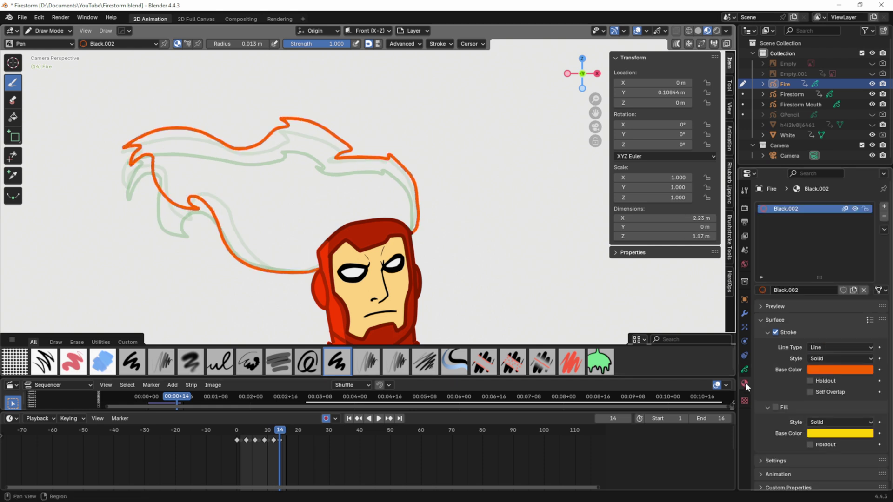
{"action": "left_click", "coordinate": [775, 407]}
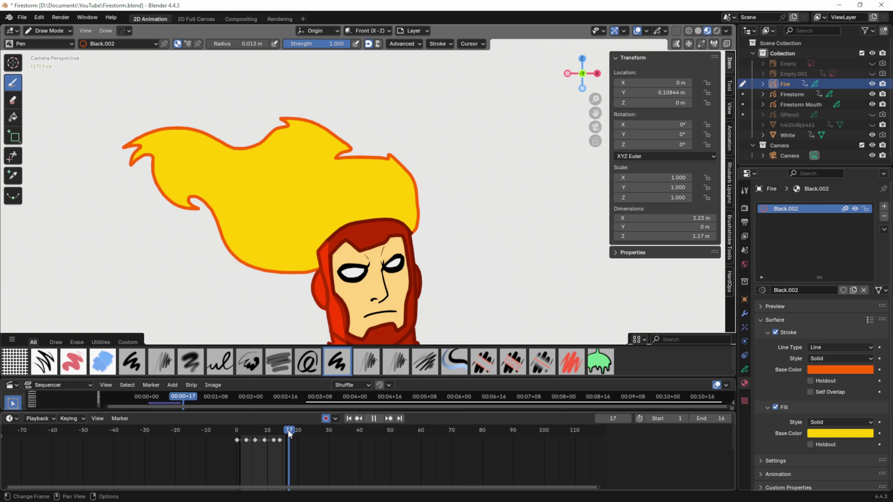
{"action": "key", "text": "space"}
{"action": "key", "text": "space"}
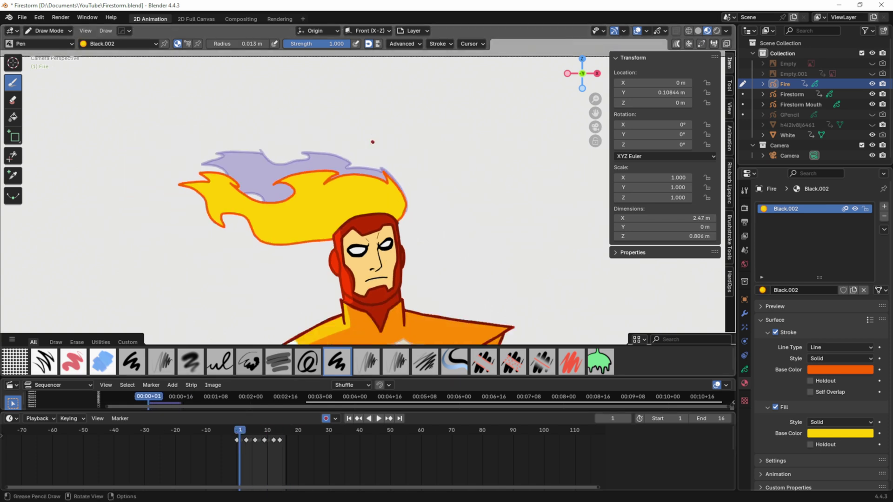
{"action": "left_click", "coordinate": [378, 420]}
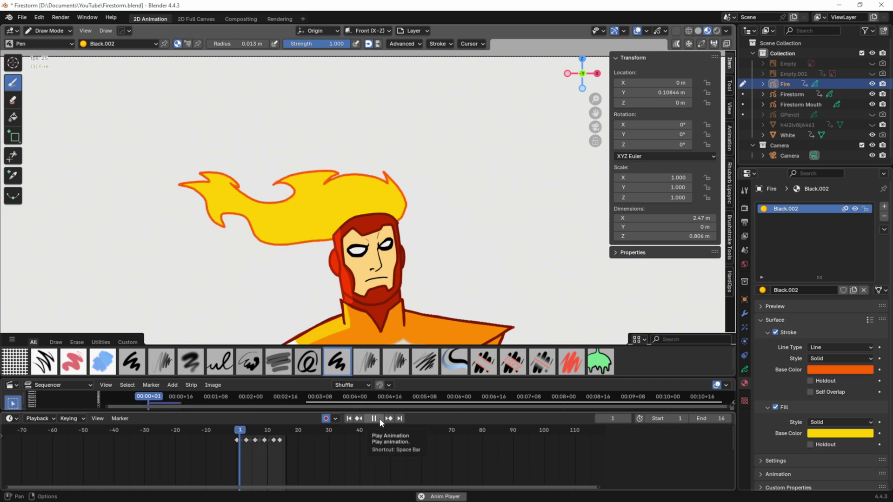
{"action": "left_click", "coordinate": [378, 418]}
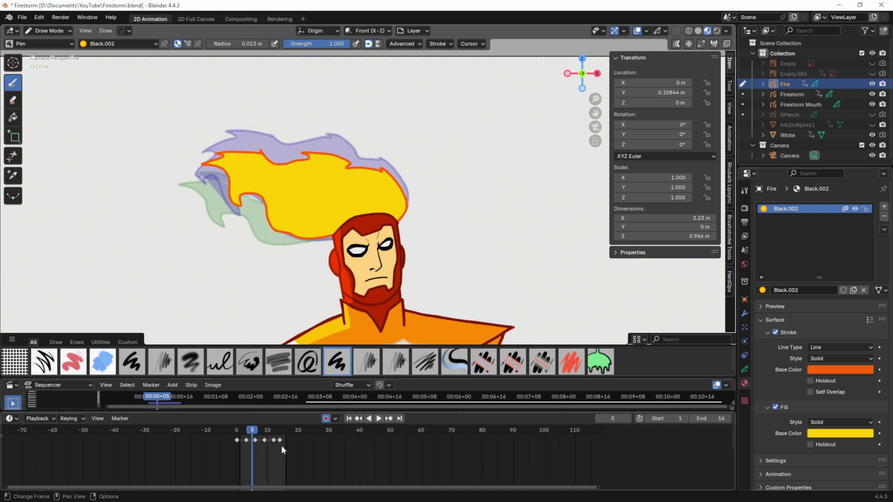
Spread the flame keyframes out over frames 0 to 19 and set the scene's end frame to 20
{"action": "left_click_drag", "start_coordinate": [294, 450], "coordinate": [254, 443]}
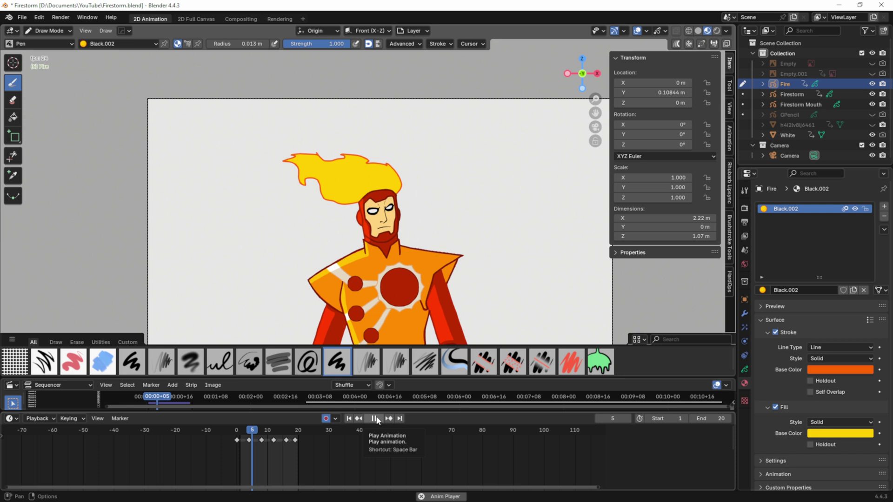